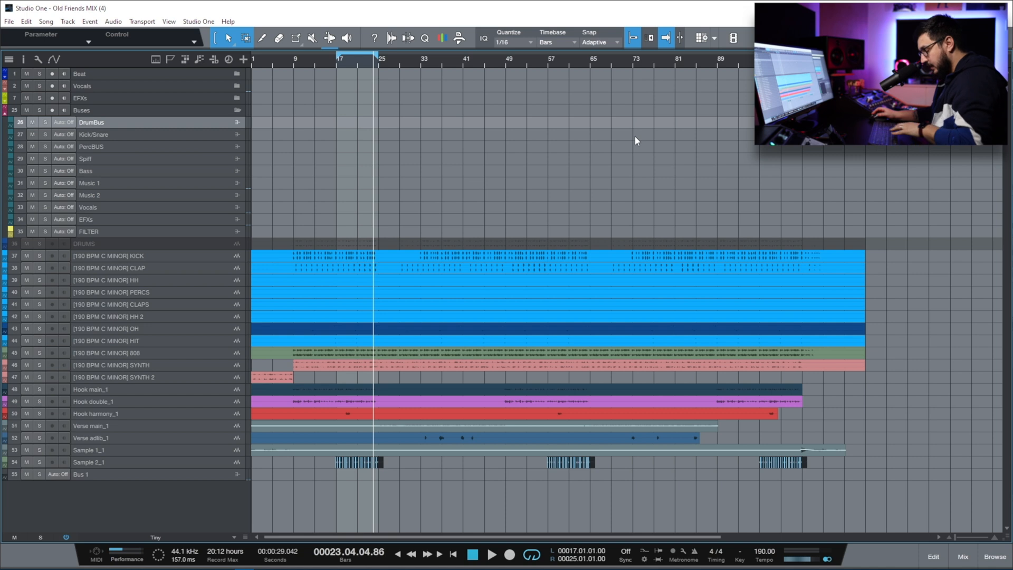
Play back the looped section of the full mix between bars 17 and 25, and stop it.
{"action": "key", "text": "space"}
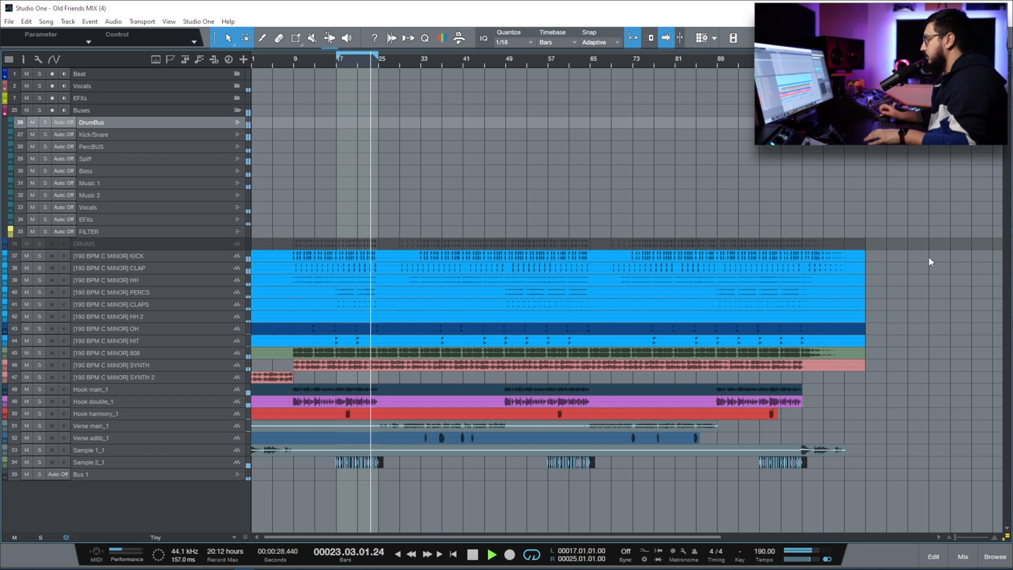
{"action": "key", "text": "space"}
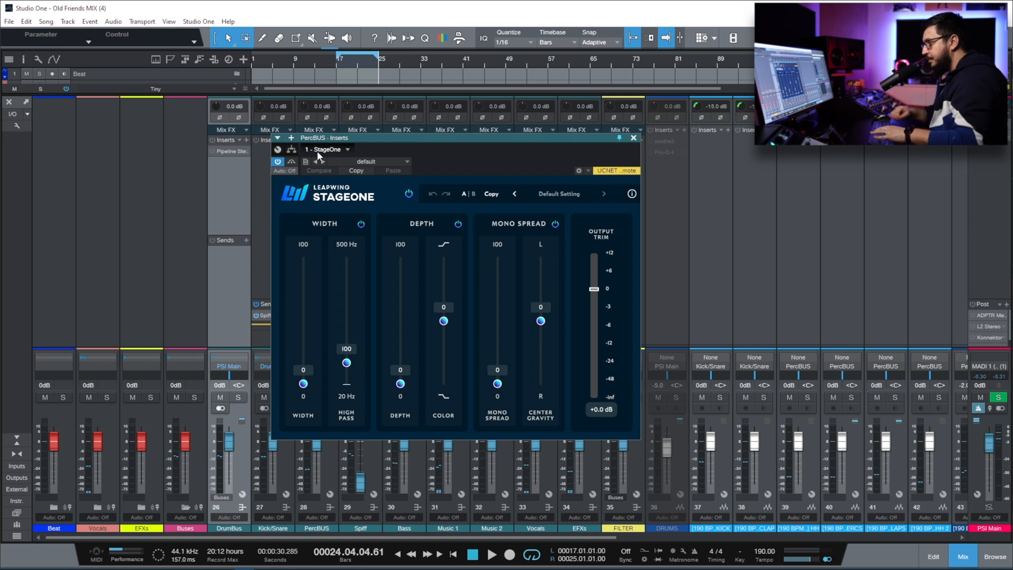
In the PercBUS StageOne plugin, set Width to 41 and its High Pass to 264 Hz.
{"action": "left_click_drag", "start_coordinate": [319, 154], "coordinate": [289, 156]}
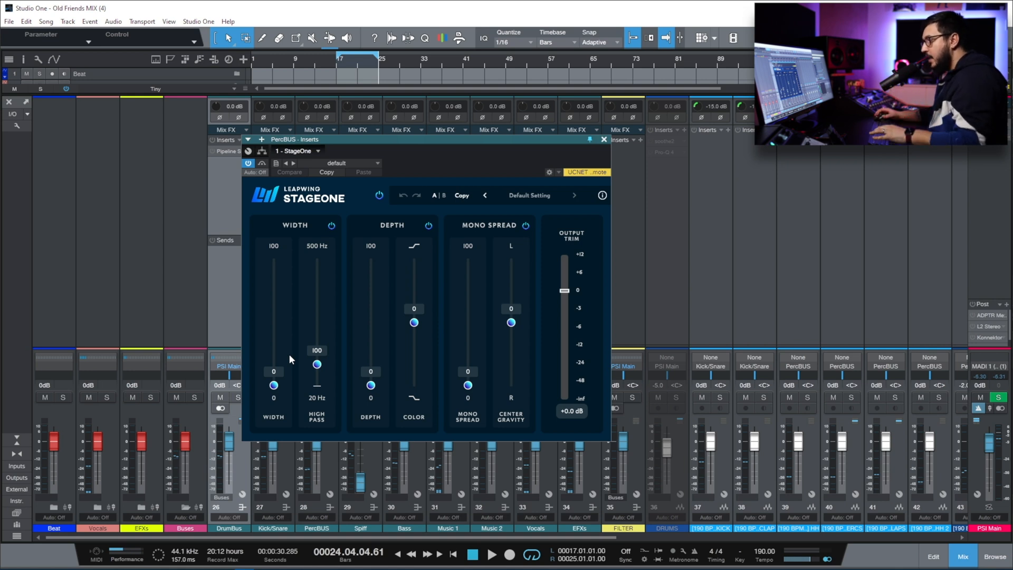
{"action": "left_click_drag", "start_coordinate": [273, 385], "coordinate": [270, 335]}
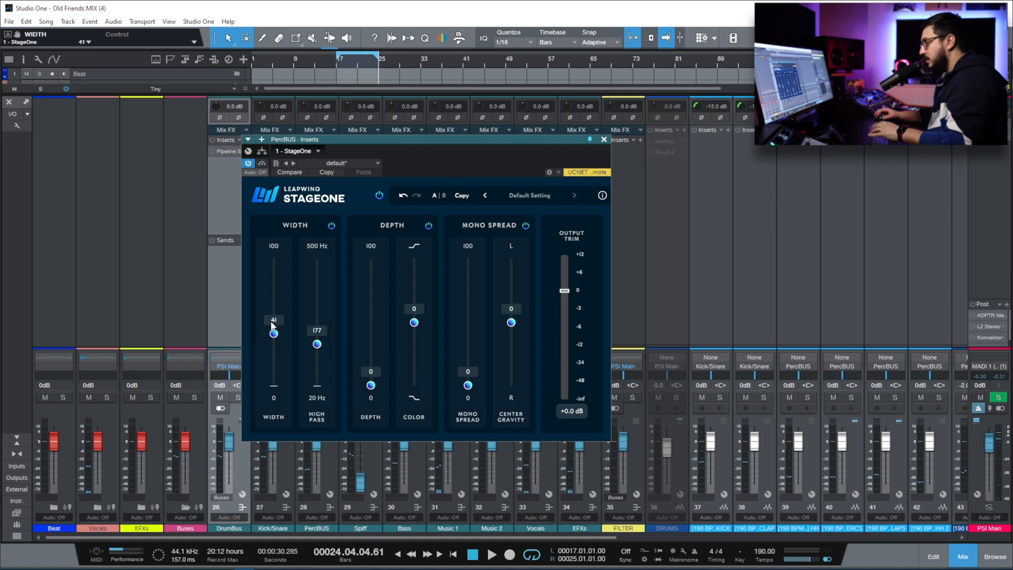
{"action": "left_click_drag", "start_coordinate": [317, 344], "coordinate": [317, 318]}
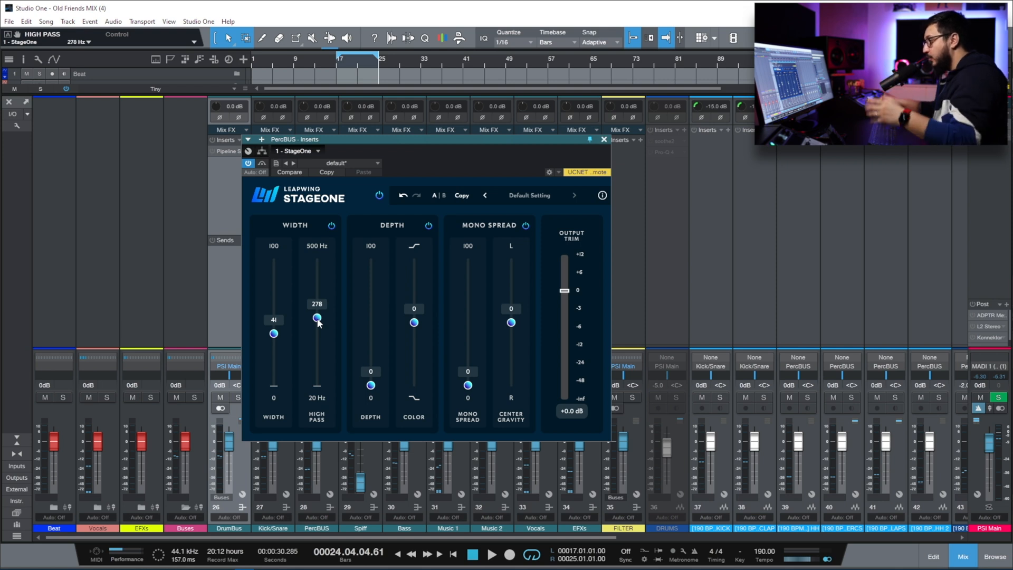
{"action": "left_click_drag", "start_coordinate": [317, 319], "coordinate": [318, 323]}
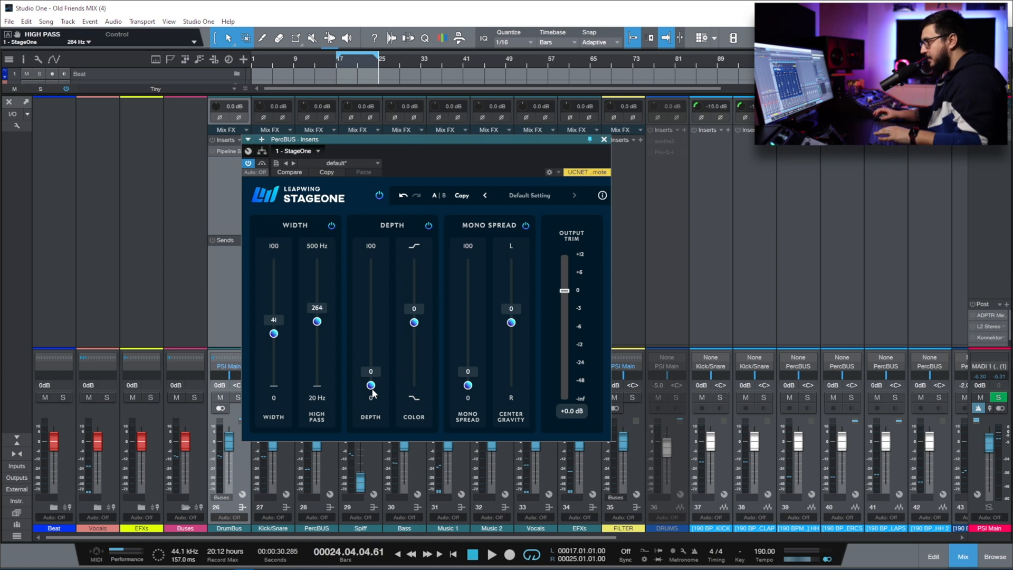
Try StageOne's Color, Mono Spread and Center Gravity controls on PercBUS and return each of them to 0.
{"action": "mouse_move", "coordinate": [414, 322]}
{"action": "left_mouse_down"}
{"action": "mouse_move", "coordinate": [406, 309]}
{"action": "mouse_move", "coordinate": [428, 332]}
{"action": "left_mouse_up"}
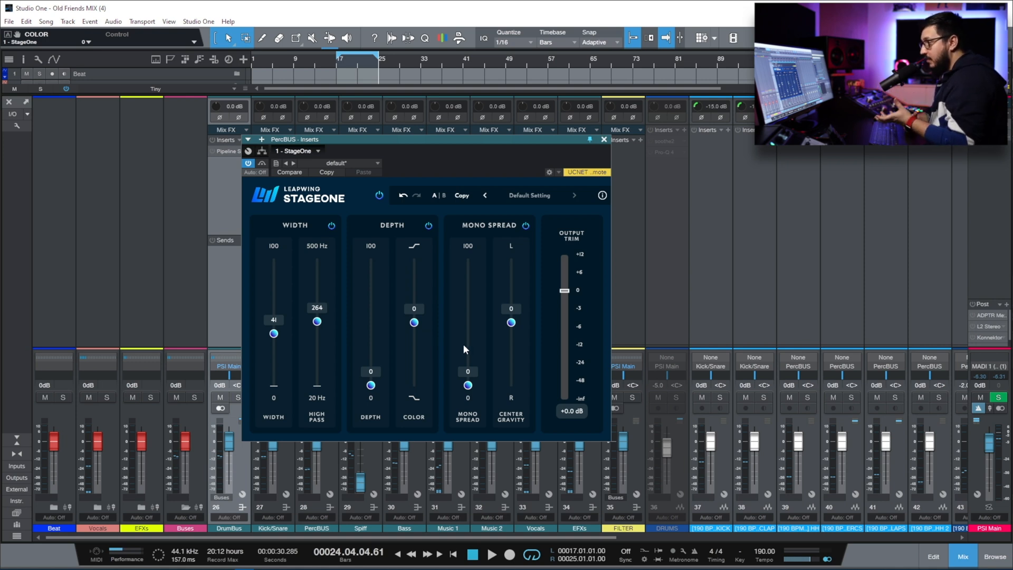
{"action": "left_click_drag", "start_coordinate": [467, 385], "coordinate": [468, 350]}
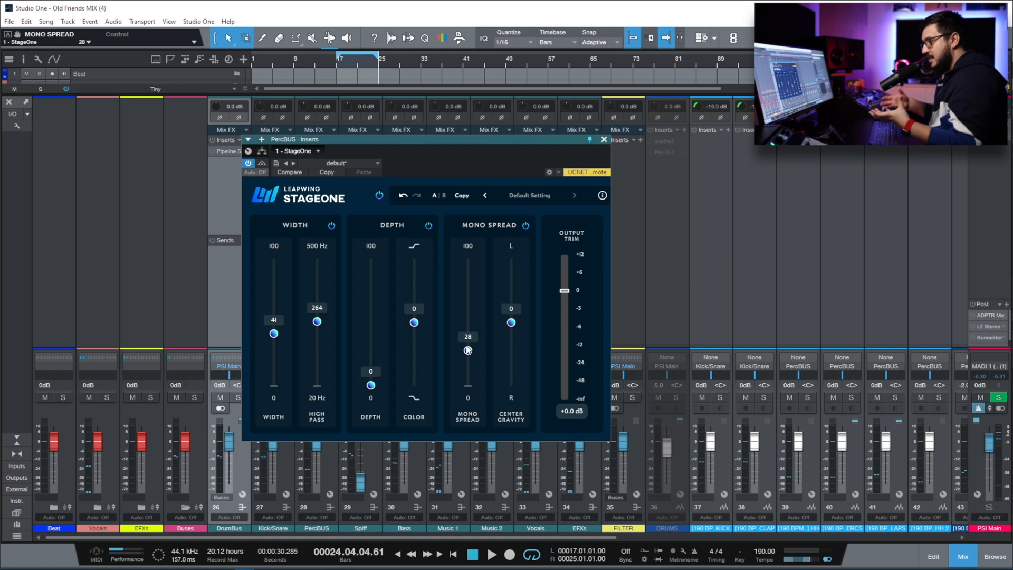
{"action": "left_click_drag", "start_coordinate": [468, 350], "coordinate": [460, 393]}
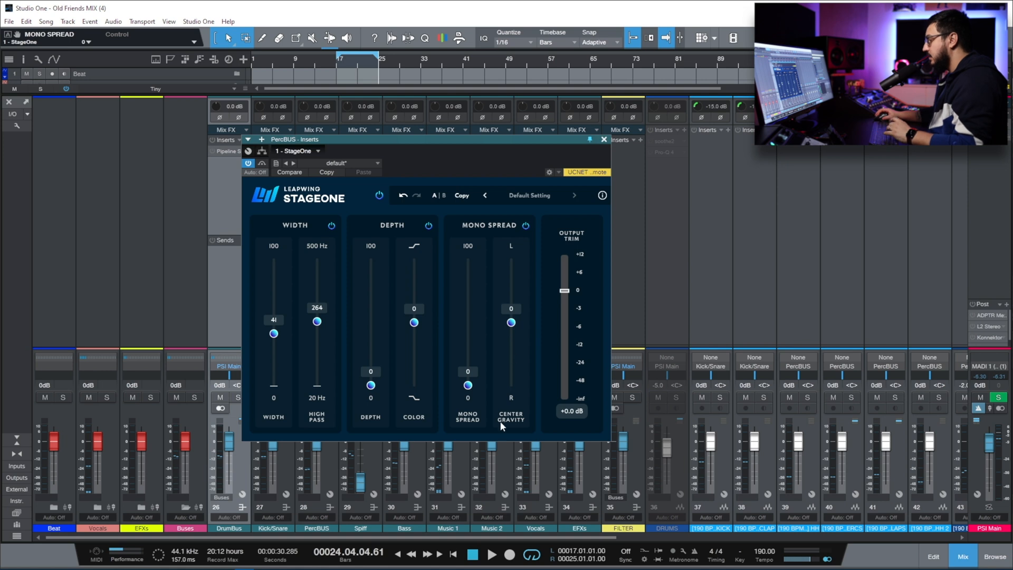
{"action": "left_click_drag", "start_coordinate": [510, 323], "coordinate": [510, 301]}
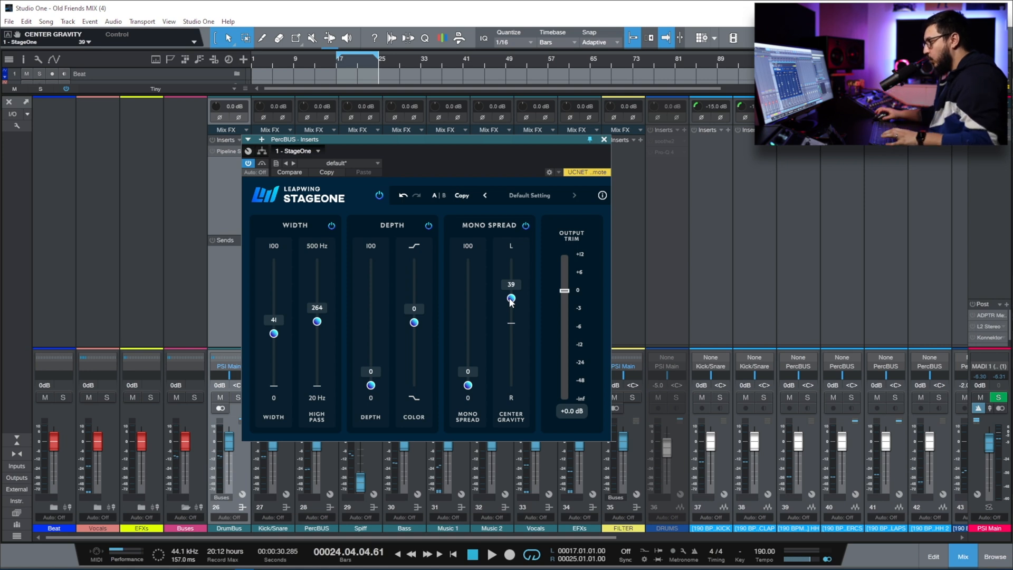
{"action": "double_click", "coordinate": [511, 298]}
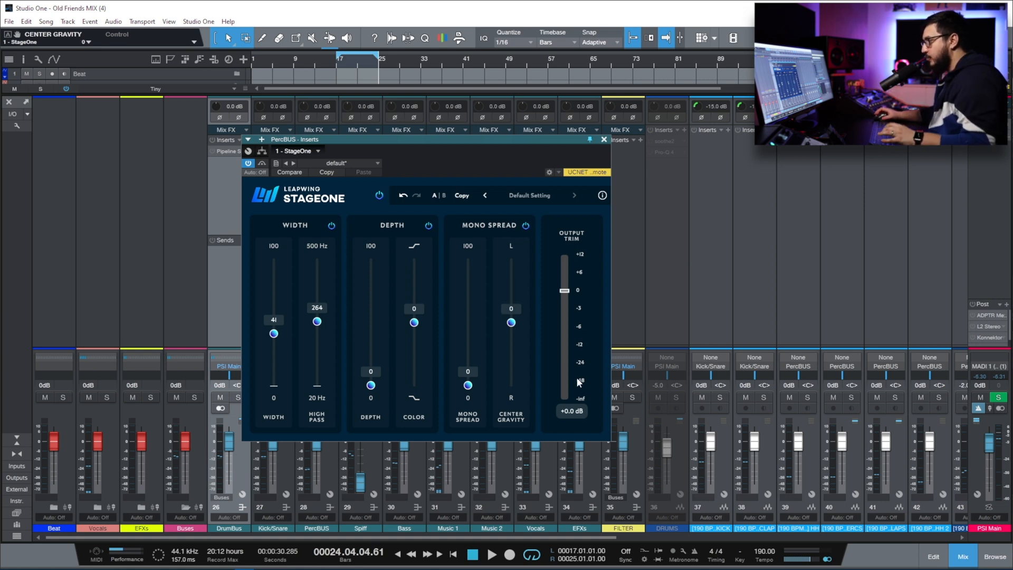
Bypass and re-enable the Width, Depth and Mono Spread sections of the PercBUS StageOne, and close the plugin window.
{"action": "left_click", "coordinate": [529, 195]}
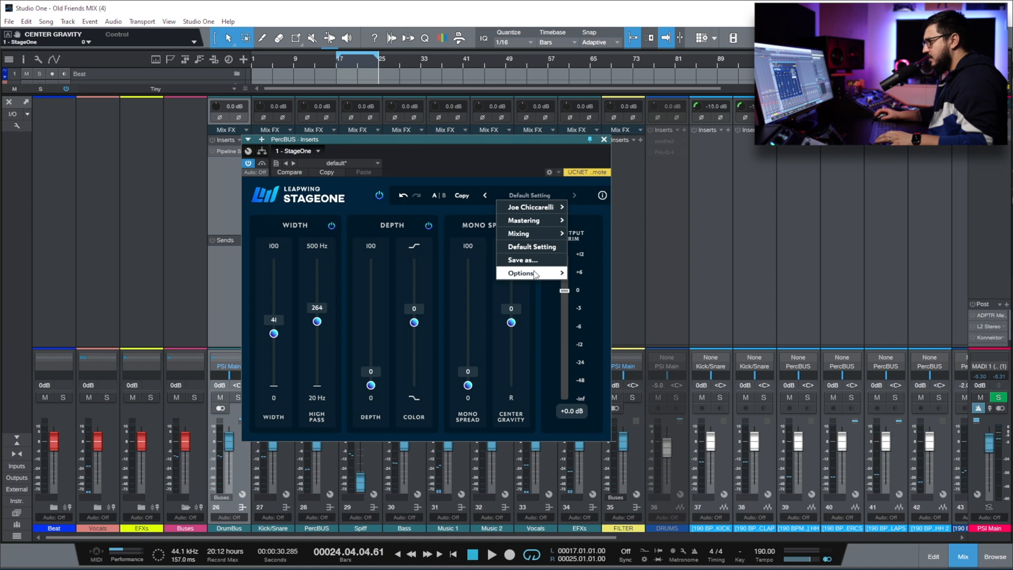
{"action": "key", "text": "Escape"}
{"action": "left_click", "coordinate": [331, 225]}
{"action": "left_click", "coordinate": [331, 225]}
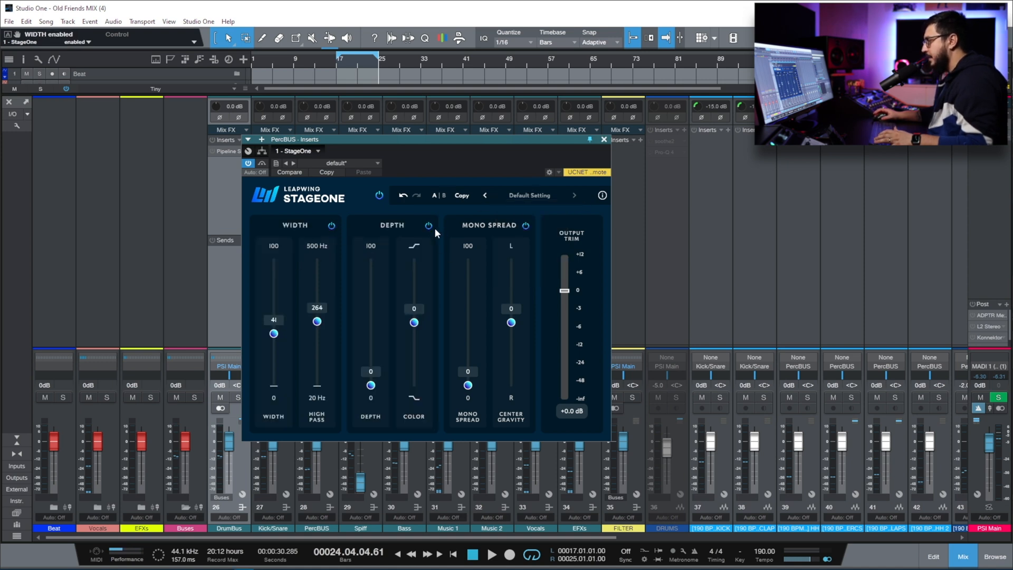
{"action": "left_click", "coordinate": [429, 226]}
{"action": "left_click", "coordinate": [430, 226]}
{"action": "left_click", "coordinate": [526, 226]}
{"action": "left_click", "coordinate": [526, 226]}
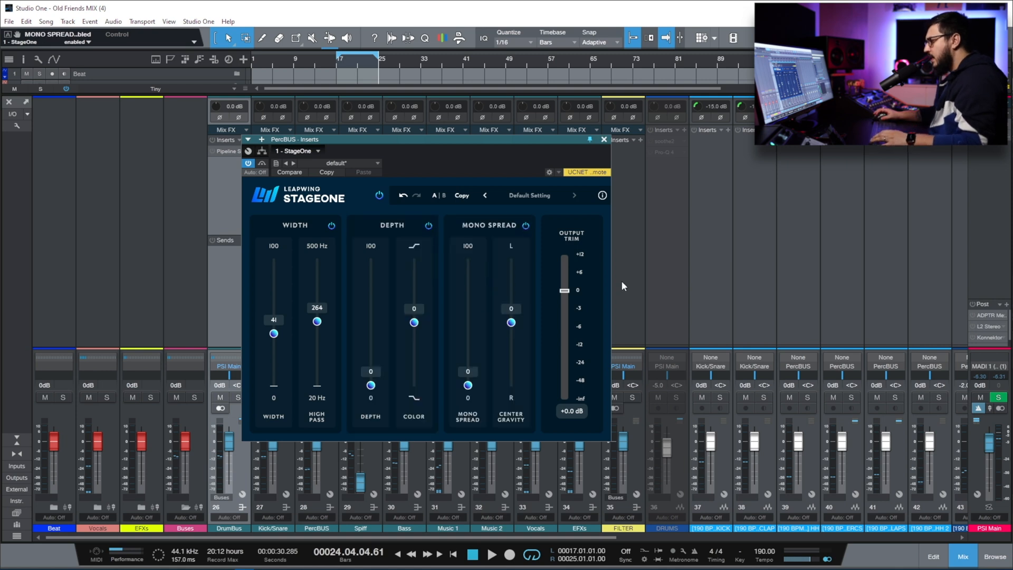
{"action": "left_click", "coordinate": [603, 140]}
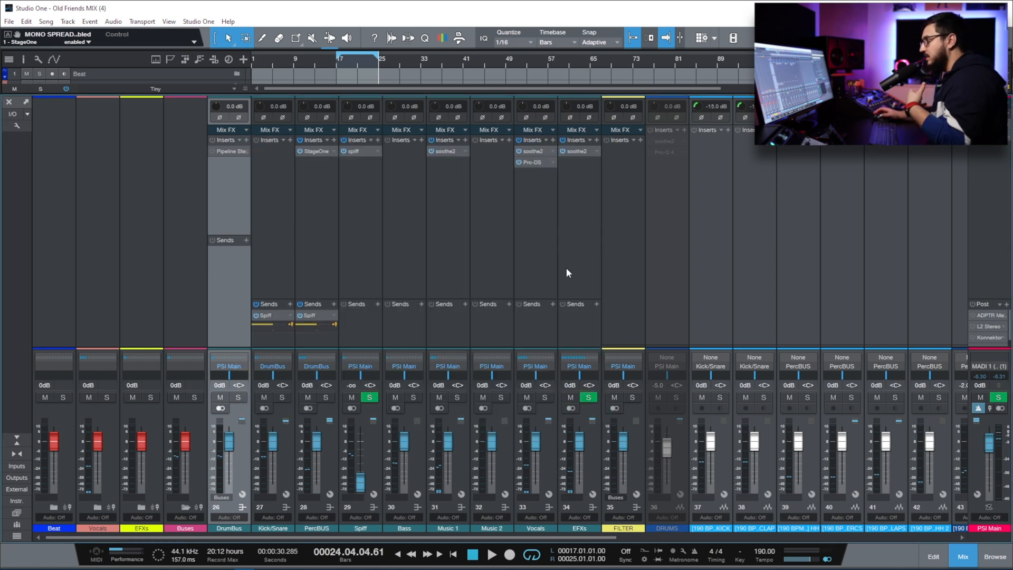
Solo the Sample 2_1 track in the arrangement and play it from bar 17.
{"action": "key", "text": "F3"}
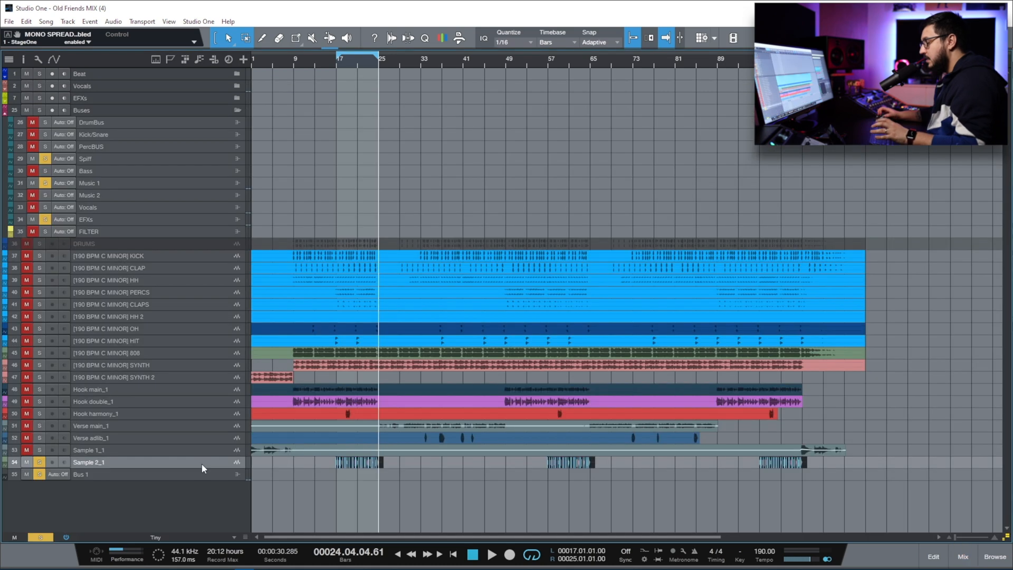
{"action": "scroll", "coordinate": [346, 65], "scroll_direction": "up", "scroll_amount": 5}
{"action": "left_click", "coordinate": [341, 63]}
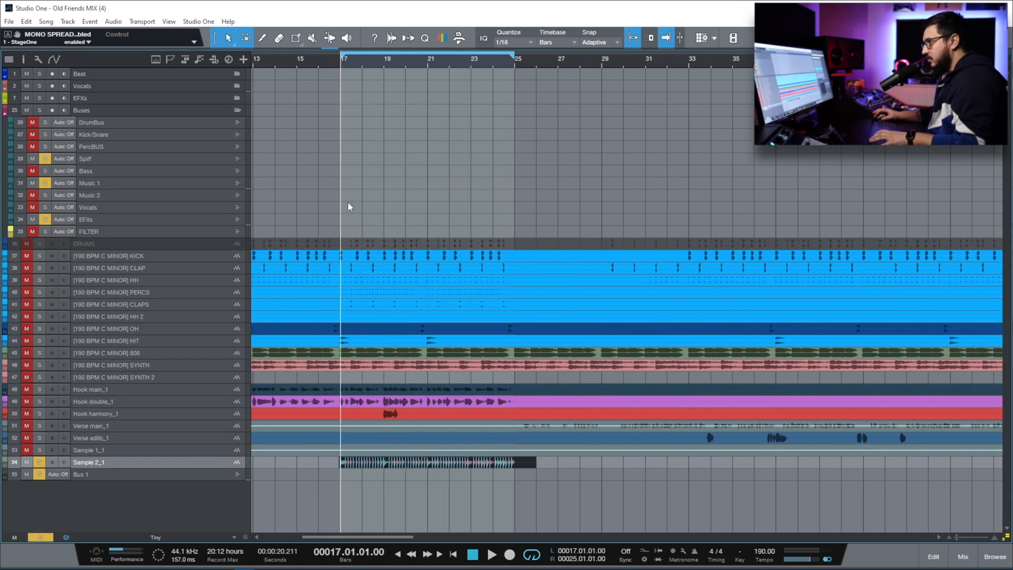
{"action": "key", "text": "space"}
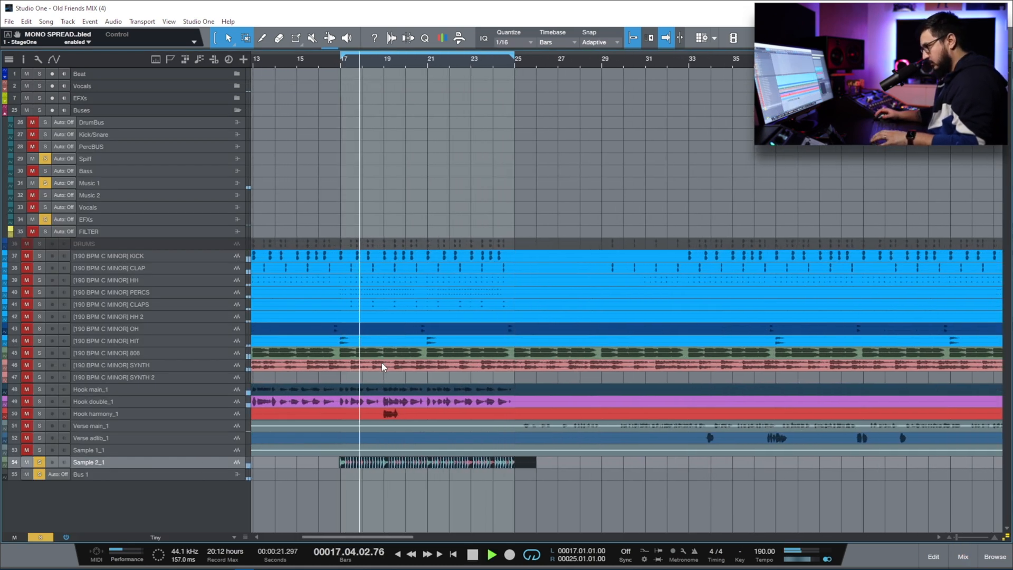
{"action": "key", "text": "space"}
Play the soloed sample while viewing its channel and Bus 1 in the mixer, and stop playback.
{"action": "key", "text": "F3"}
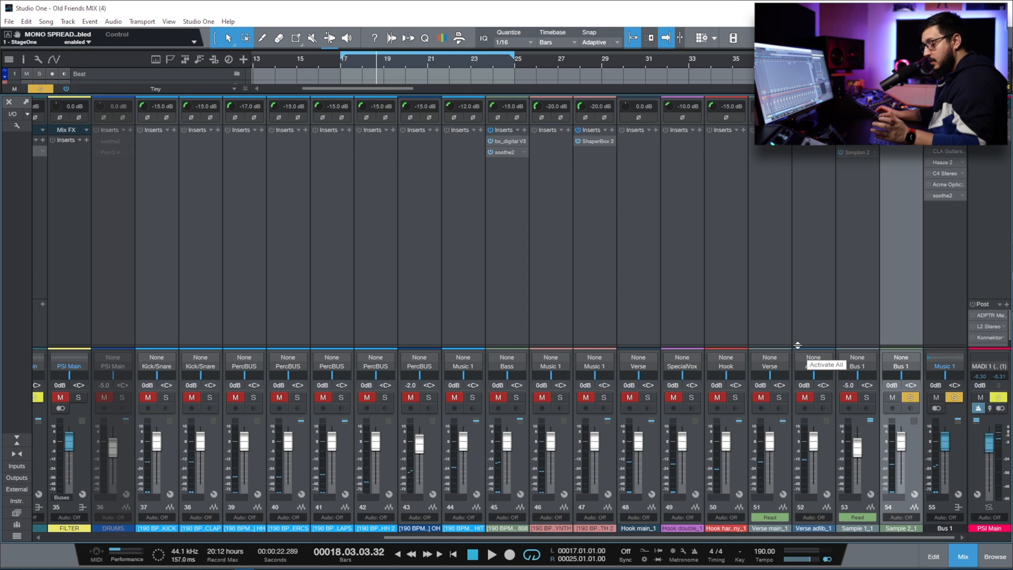
{"action": "key", "text": "space"}
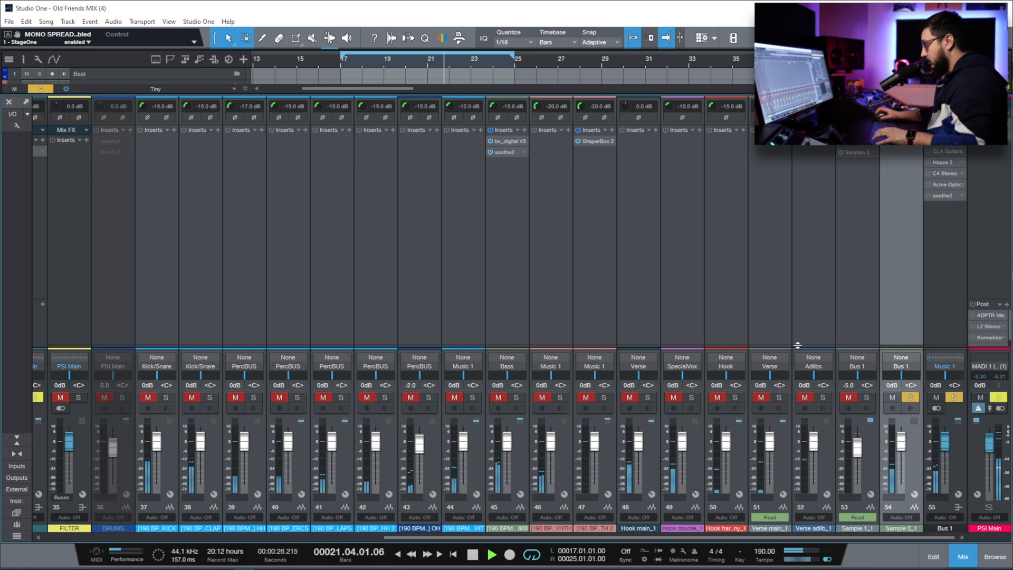
{"action": "key", "text": "space"}
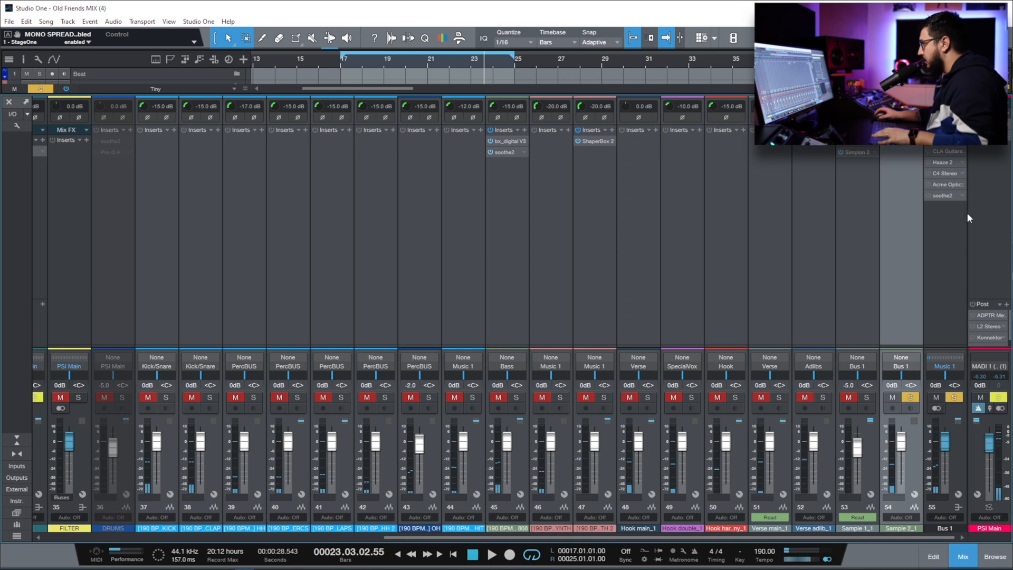
Add StageOne to the inserts of Bus 1 and set its Width to 0.
{"action": "left_click", "coordinate": [959, 131]}
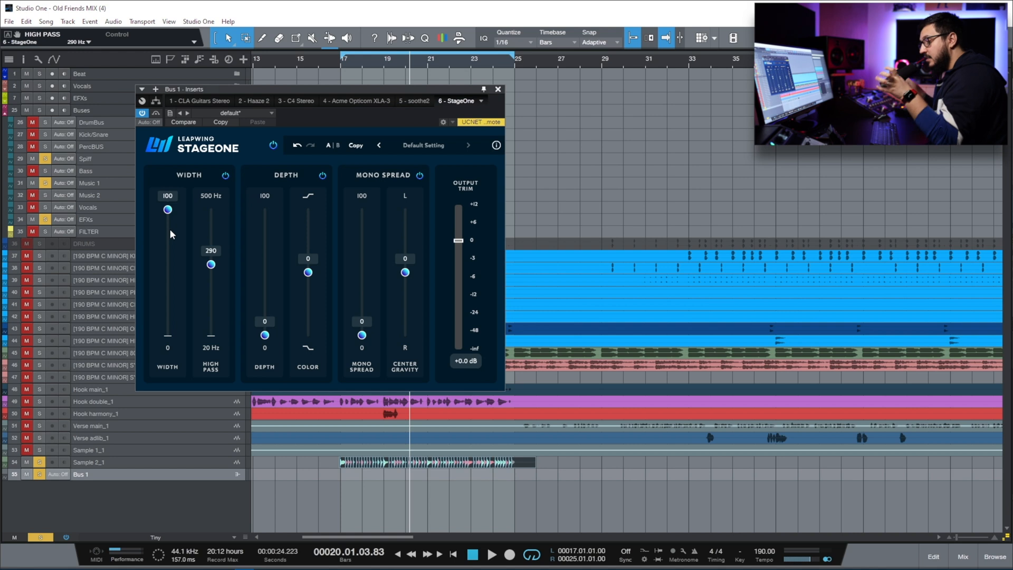
{"action": "left_click_drag", "start_coordinate": [170, 211], "coordinate": [168, 337]}
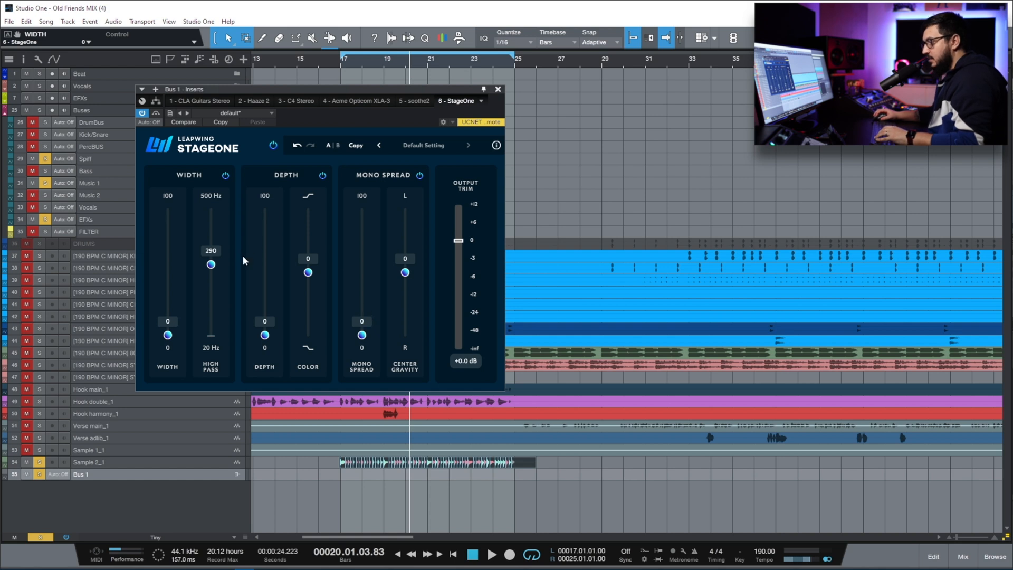
During playback, set the Bus 1 StageOne Depth to 80 and compare the sound with the Depth section off and on.
{"action": "key", "text": "space"}
{"action": "left_click_drag", "start_coordinate": [263, 335], "coordinate": [266, 241]}
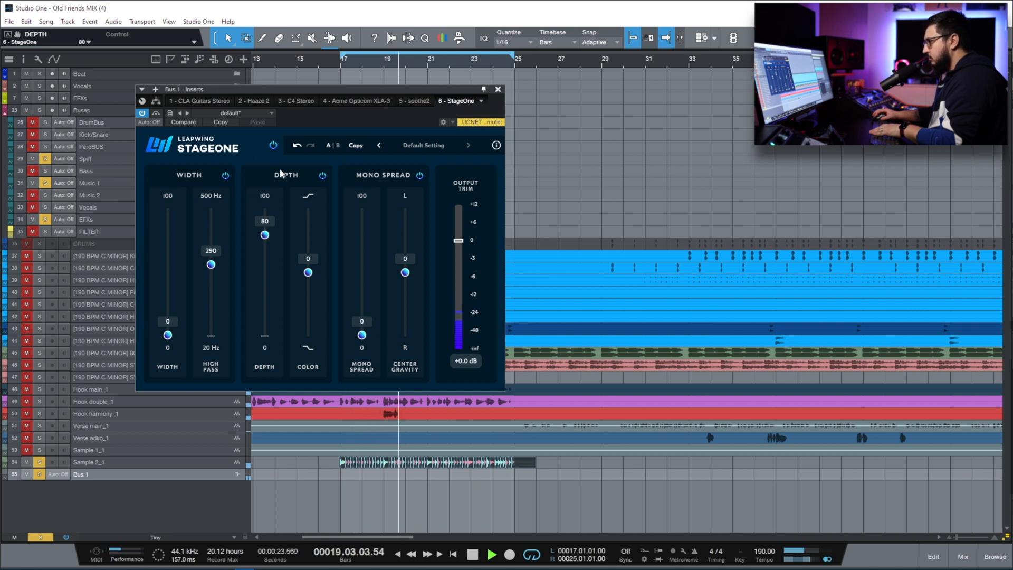
{"action": "left_click", "coordinate": [322, 177]}
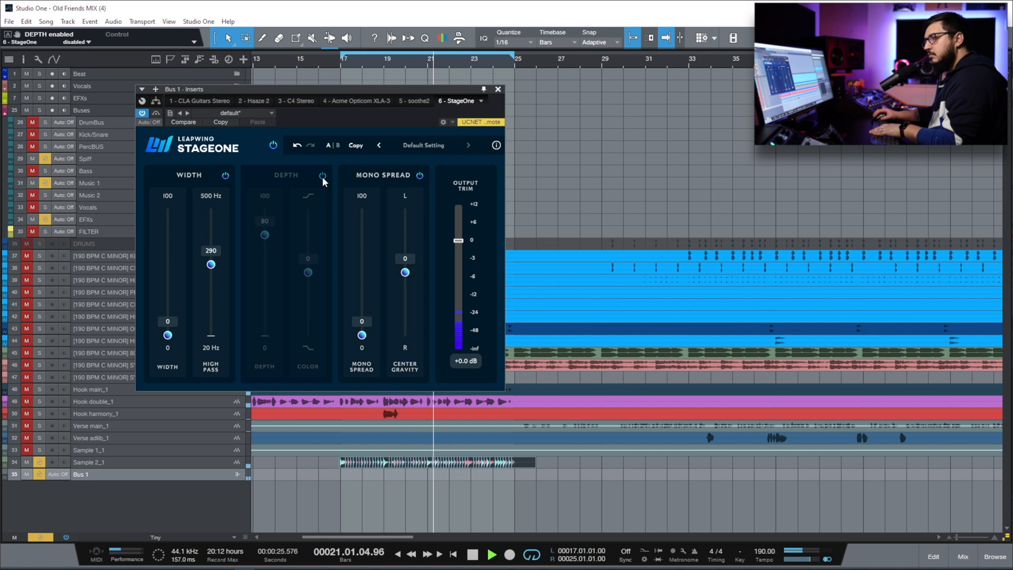
{"action": "left_click", "coordinate": [322, 176]}
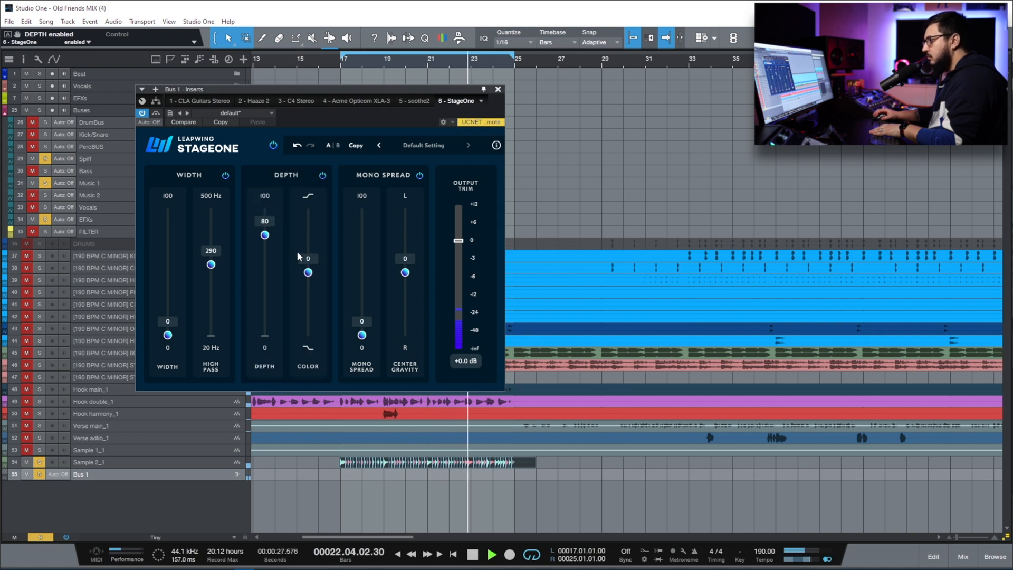
Set the Depth section's Color to -100 and compare the darker effect with the section off and on.
{"action": "left_click_drag", "start_coordinate": [311, 274], "coordinate": [308, 351]}
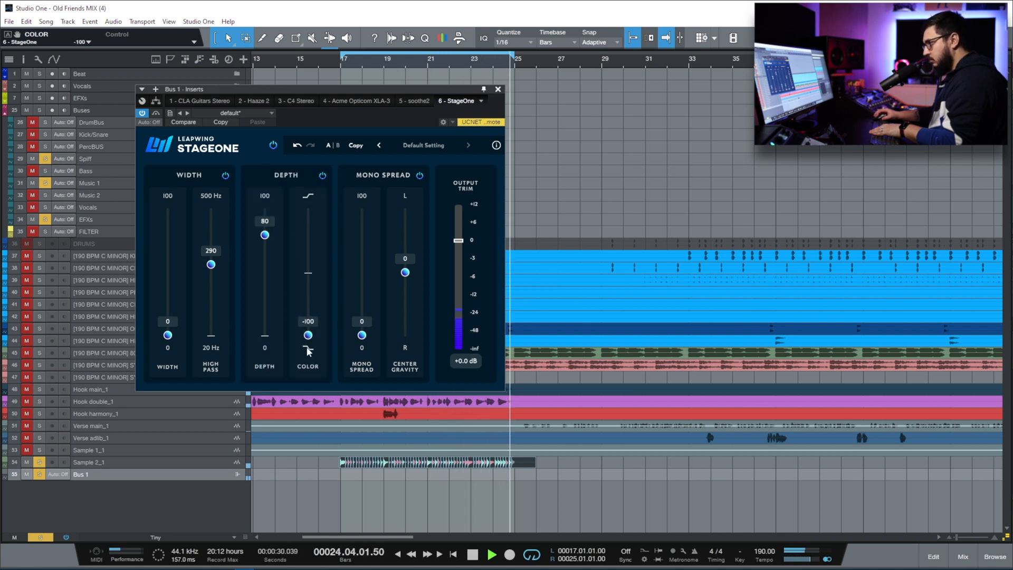
{"action": "left_click", "coordinate": [320, 177]}
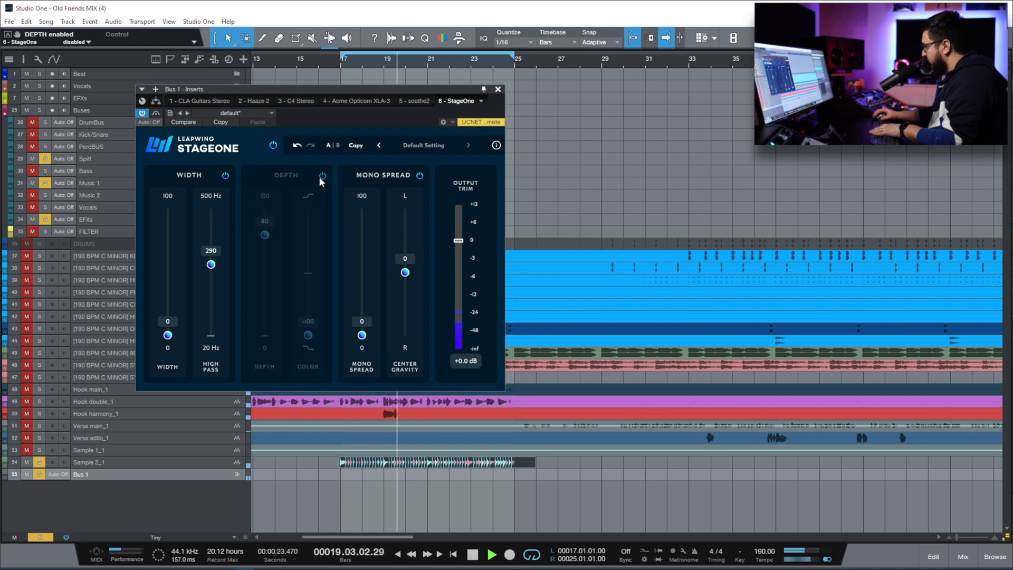
{"action": "left_click", "coordinate": [319, 177]}
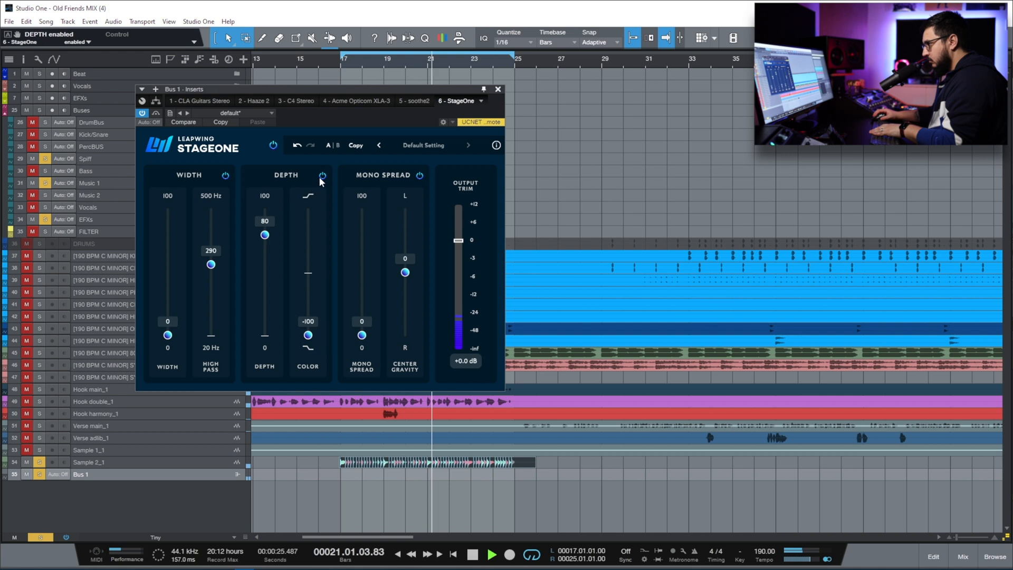
Set Color to -50 and Depth to 55, and compare the sound with the Depth section off and on.
{"action": "left_click_drag", "start_coordinate": [308, 335], "coordinate": [314, 303]}
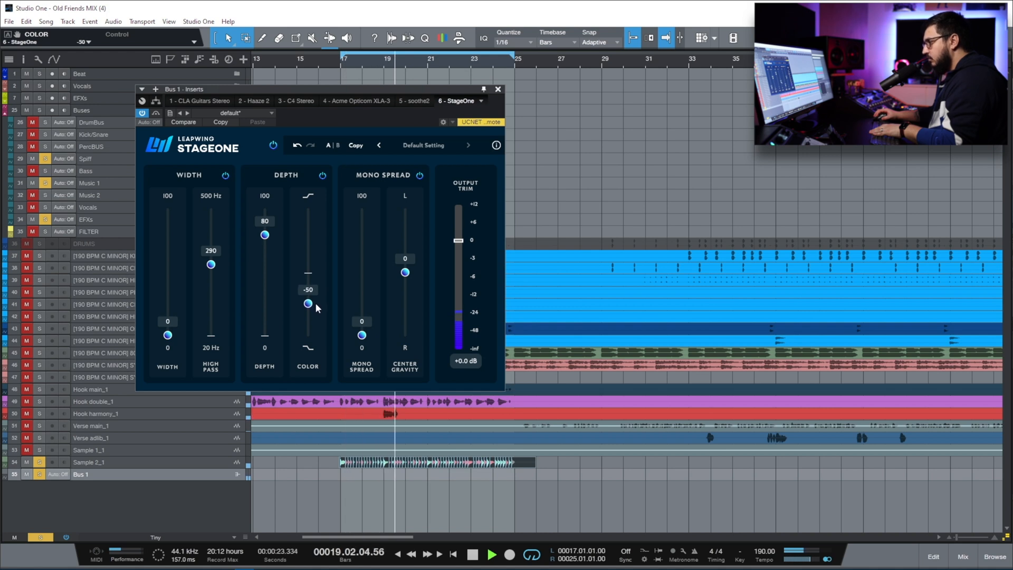
{"action": "left_click_drag", "start_coordinate": [265, 234], "coordinate": [269, 268]}
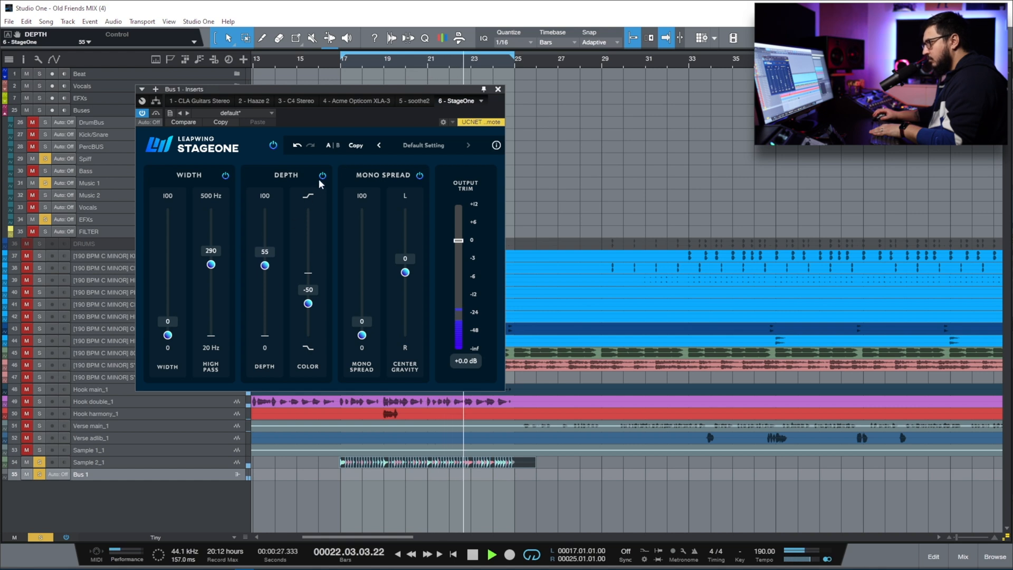
{"action": "left_click", "coordinate": [321, 176]}
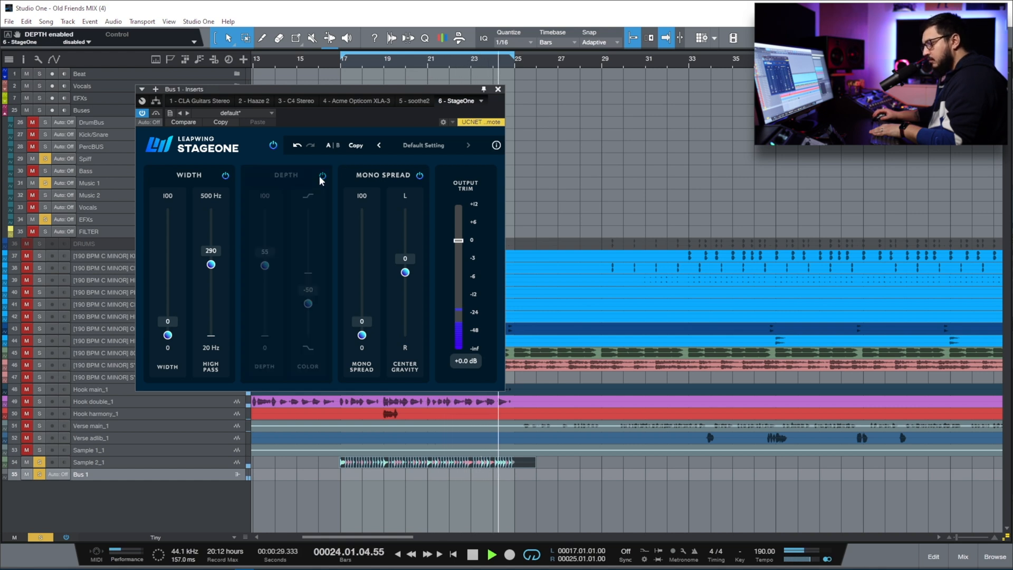
{"action": "left_click", "coordinate": [321, 176]}
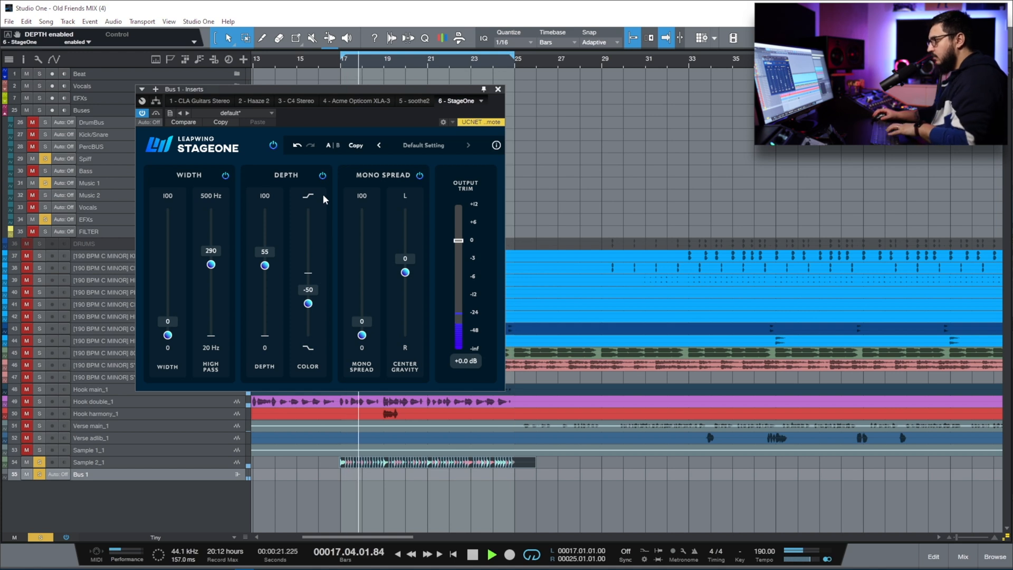
Turn off the Depth section, raise Mono Spread to 100 and play the sample through Bus 1.
{"action": "left_click", "coordinate": [322, 176]}
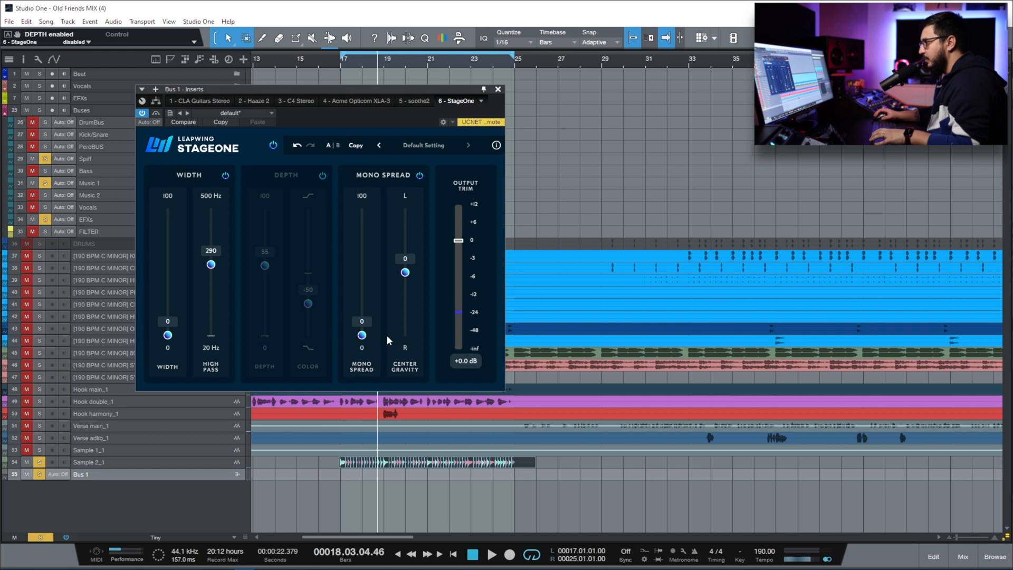
{"action": "left_click_drag", "start_coordinate": [362, 334], "coordinate": [365, 209]}
{"action": "key", "text": "space"}
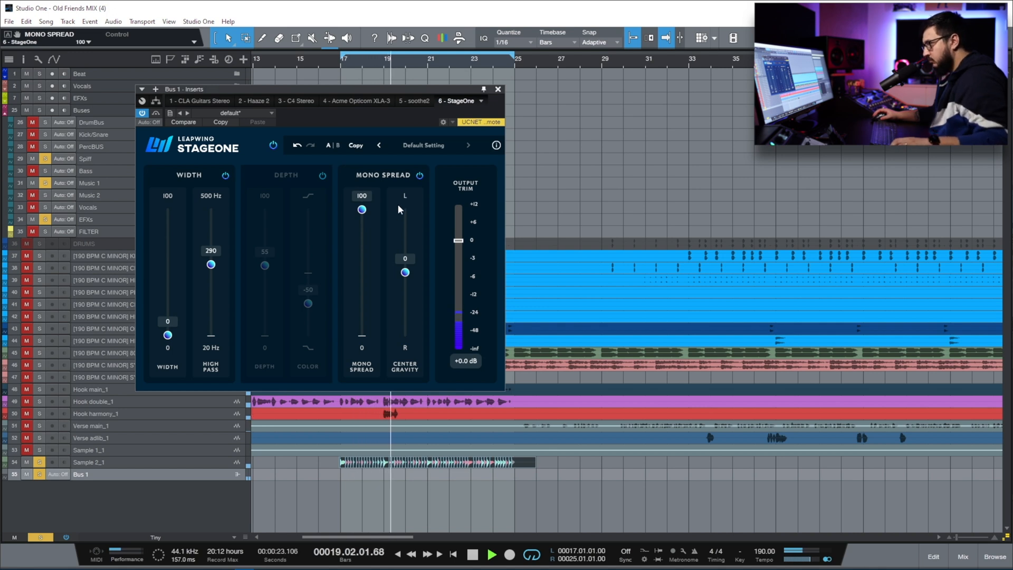
Set Center Gravity to -30 and Mono Spread to 80, and compare the sound with the Mono Spread section off and on.
{"action": "left_click_drag", "start_coordinate": [405, 273], "coordinate": [418, 290]}
{"action": "left_click_drag", "start_coordinate": [361, 210], "coordinate": [361, 235]}
{"action": "left_click", "coordinate": [419, 176]}
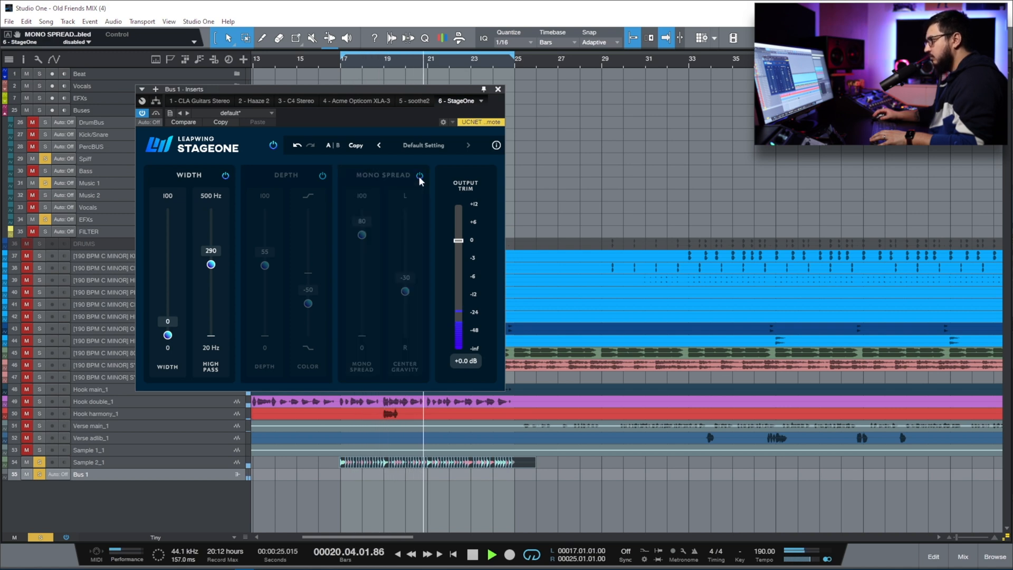
{"action": "left_click", "coordinate": [419, 175]}
Reset Center Gravity to 0 and compare the sound with the Mono Spread section off and on.
{"action": "double_click", "coordinate": [405, 293]}
{"action": "left_click", "coordinate": [419, 176]}
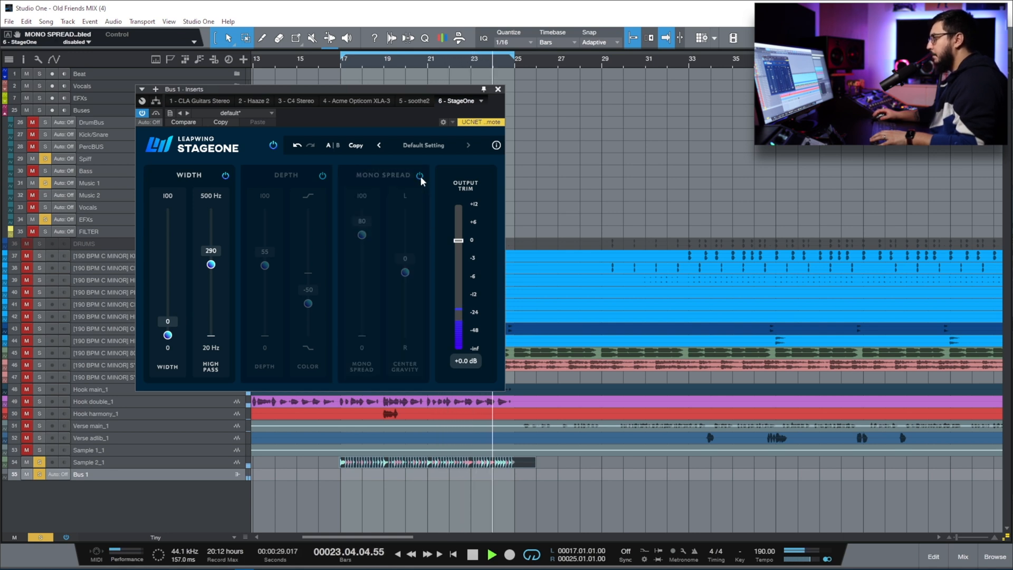
{"action": "left_click", "coordinate": [419, 176]}
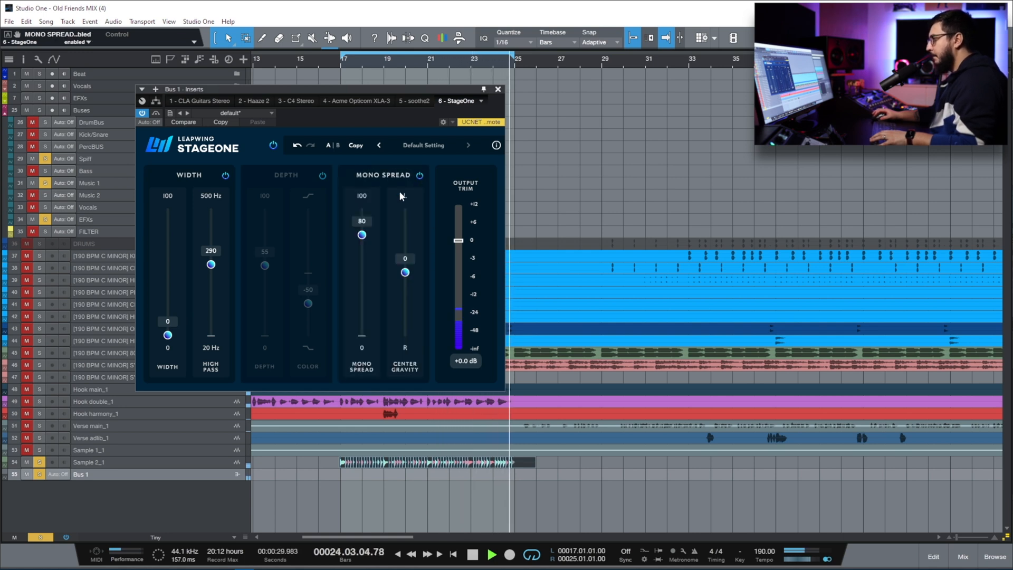
Turn the Depth section back on and compare the sample with the whole StageOne plugin bypassed and active.
{"action": "left_click", "coordinate": [322, 175]}
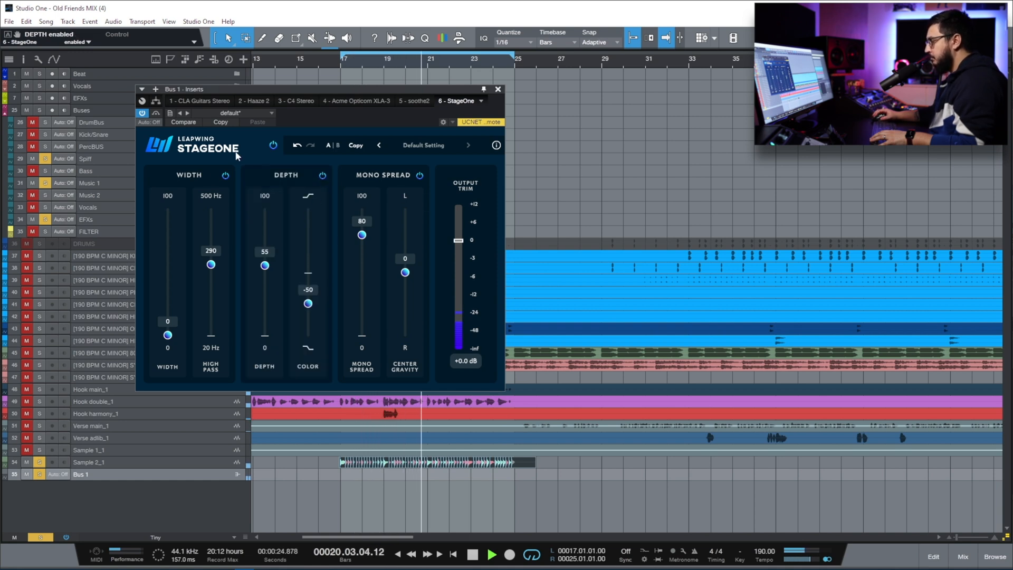
{"action": "left_click", "coordinate": [273, 145]}
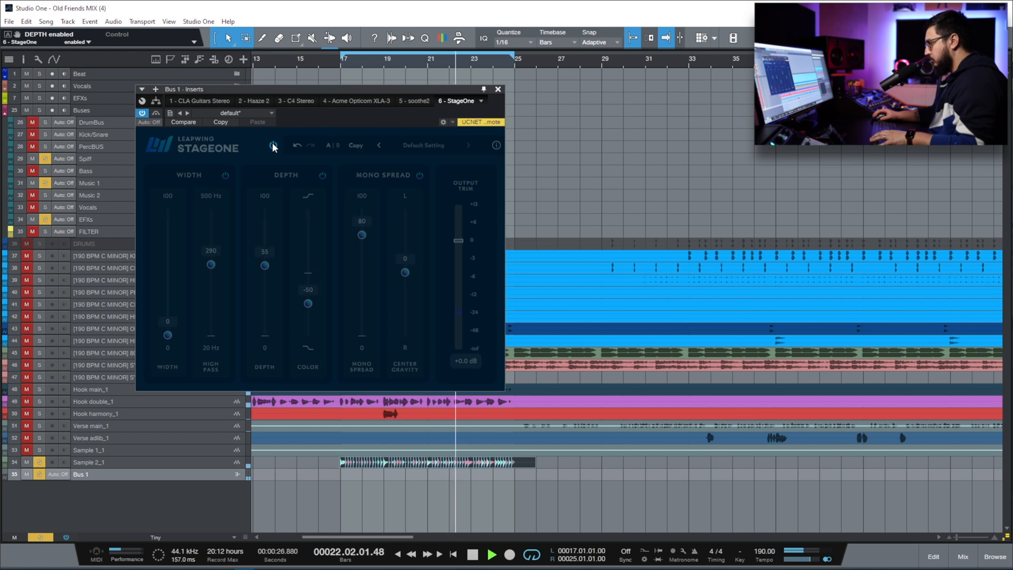
{"action": "left_click", "coordinate": [273, 145]}
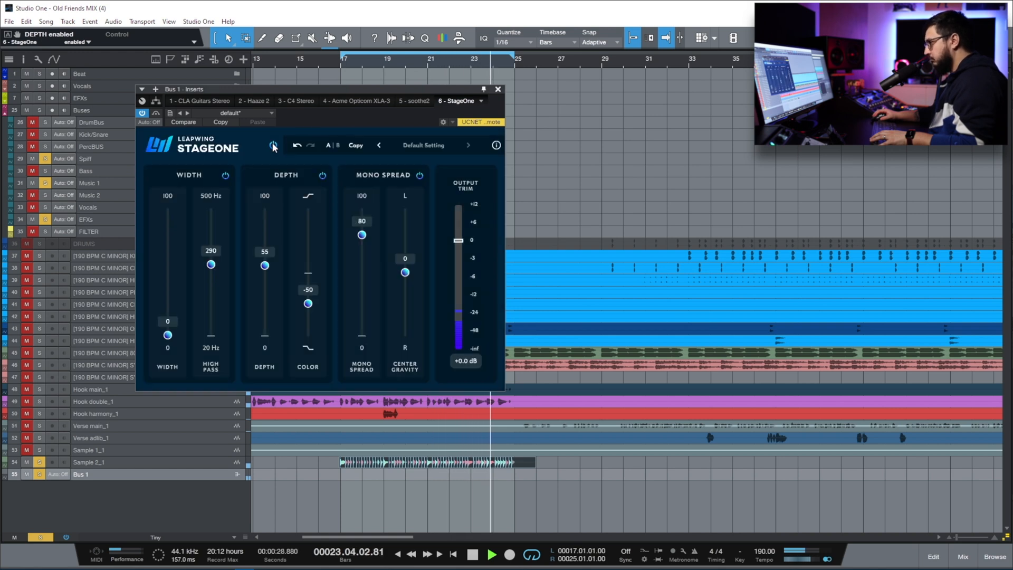
Set Width to 80 and High Pass to 444 Hz, and compare the sample with StageOne bypassed and active.
{"action": "left_click_drag", "start_coordinate": [168, 335], "coordinate": [172, 238]}
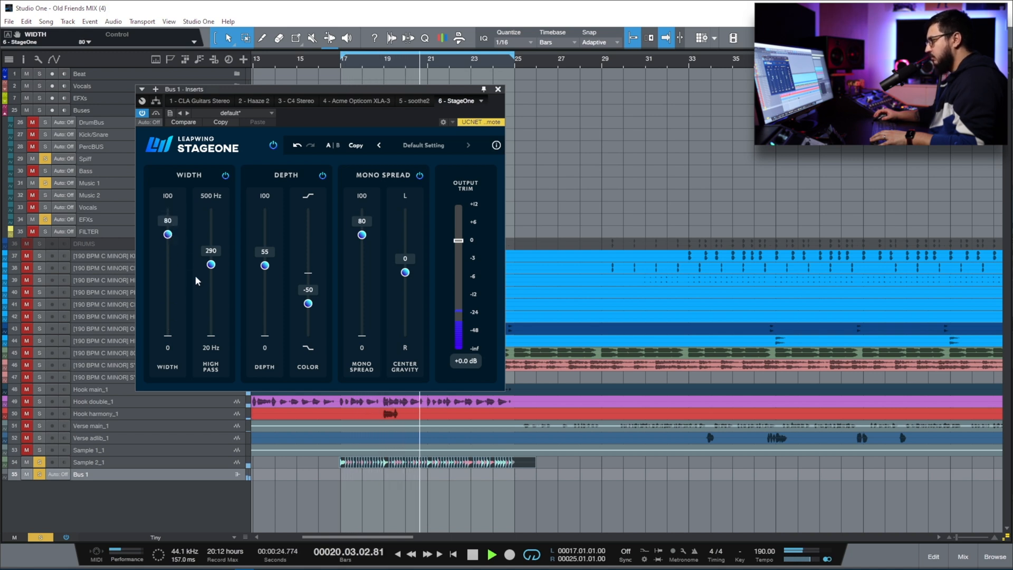
{"action": "left_click_drag", "start_coordinate": [213, 267], "coordinate": [213, 227]}
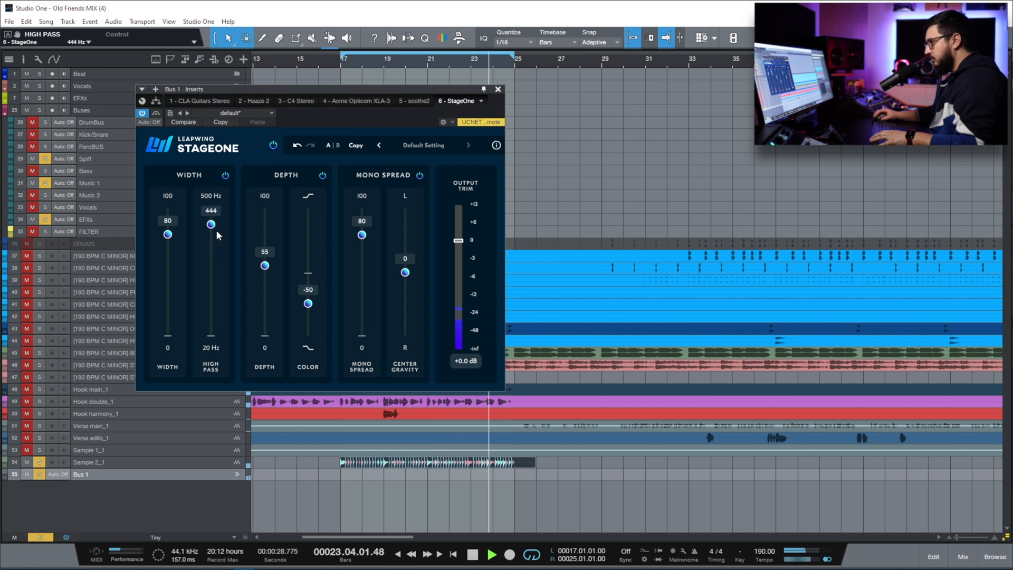
{"action": "left_click", "coordinate": [273, 144]}
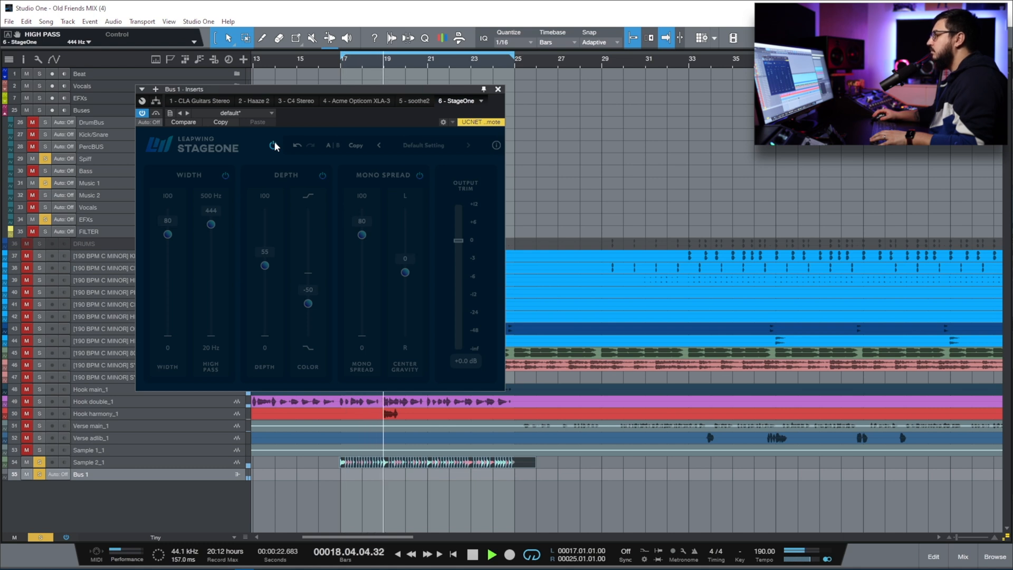
{"action": "left_click", "coordinate": [274, 142]}
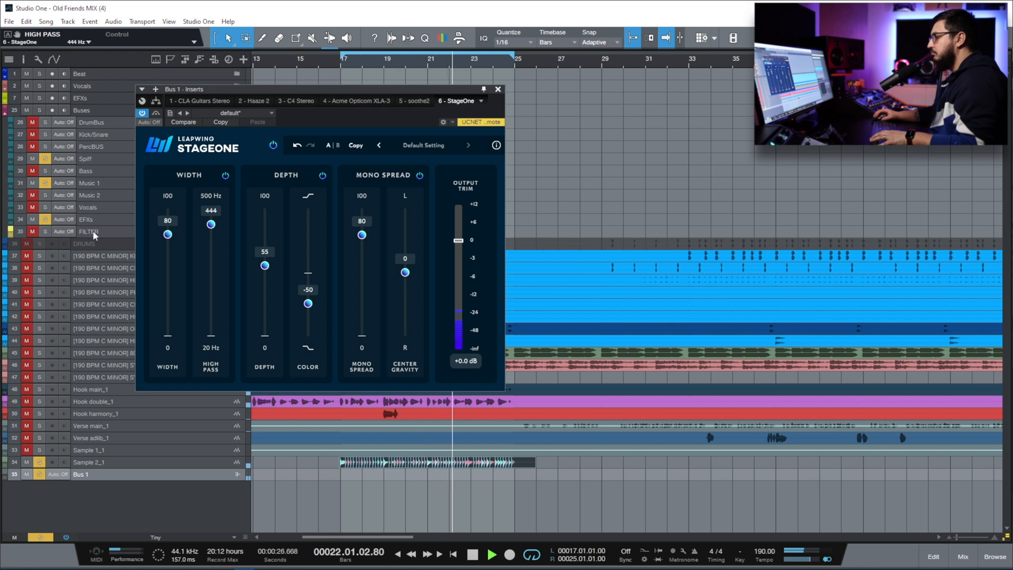
Solo the KICK, CLAP, HH, PERCS and CLAPS tracks alongside the sample and compare StageOne bypassed and active.
{"action": "left_click_drag", "start_coordinate": [40, 256], "coordinate": [39, 304]}
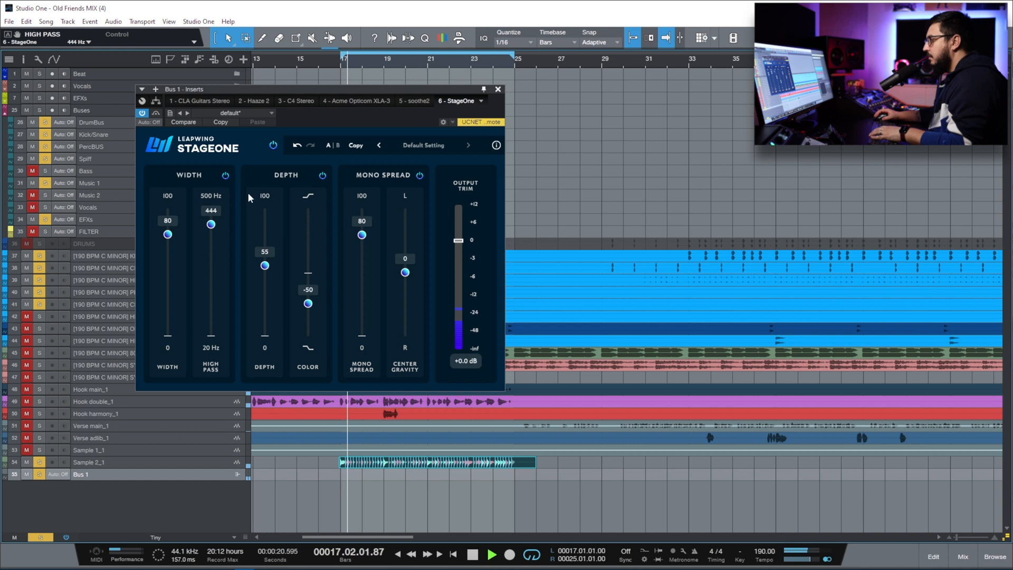
{"action": "left_click", "coordinate": [272, 146]}
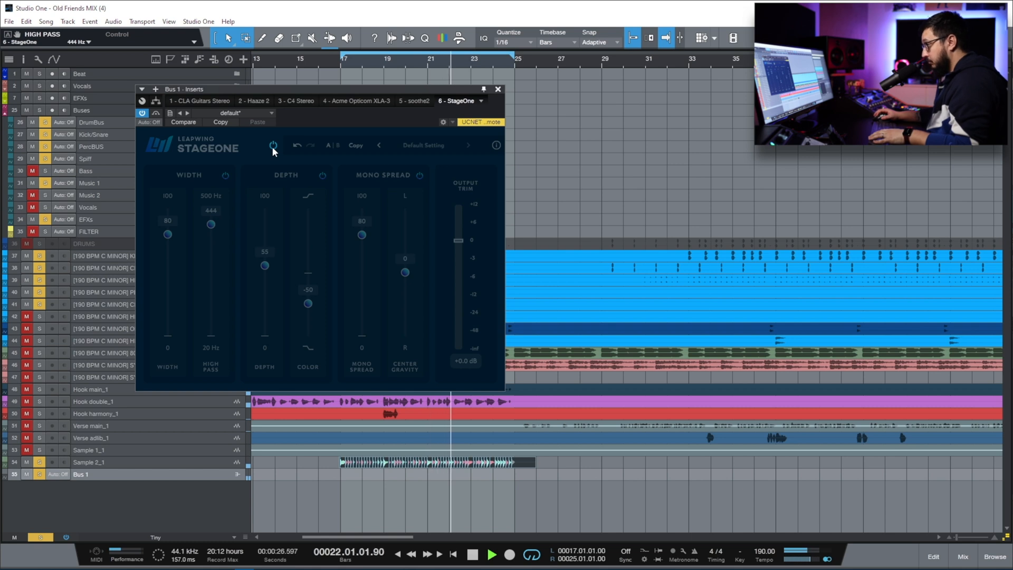
{"action": "left_click", "coordinate": [272, 147]}
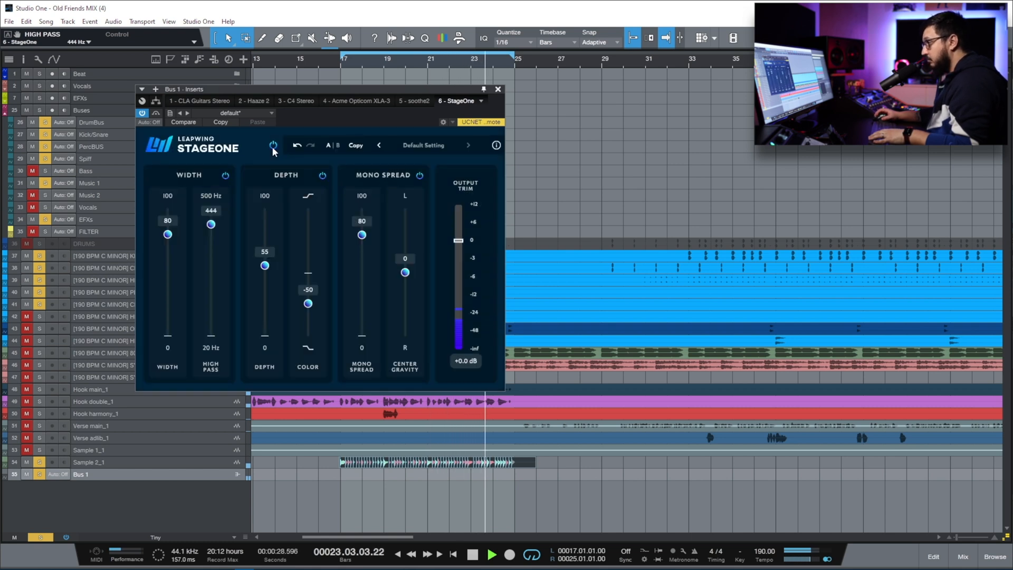
Check the C4 Stereo and Acme Opticom XLA-3 inserts, return to StageOne and compare playback with it bypassed and active.
{"action": "left_click", "coordinate": [296, 101]}
{"action": "left_click", "coordinate": [371, 101]}
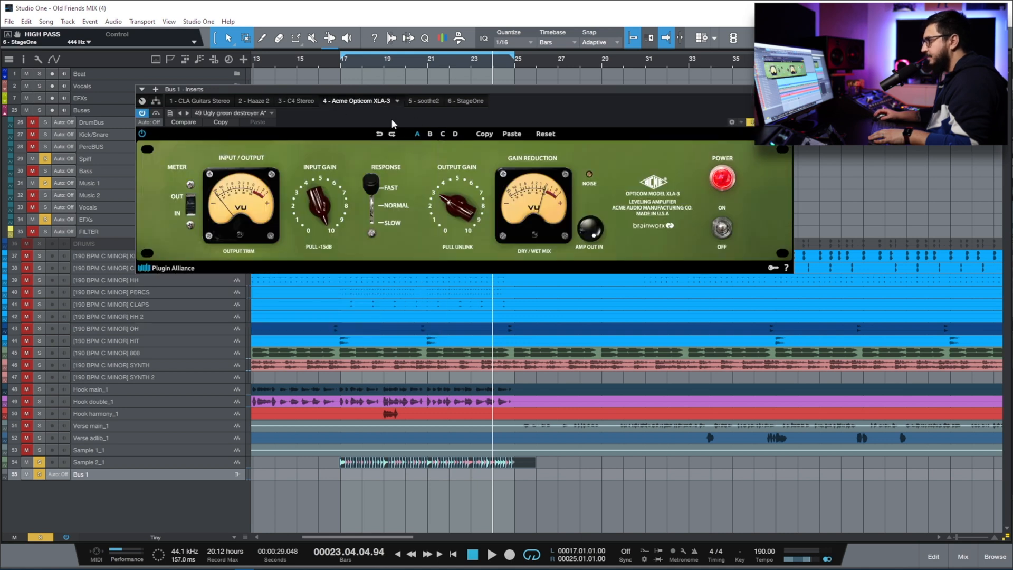
{"action": "left_click", "coordinate": [459, 101]}
{"action": "key", "text": "space"}
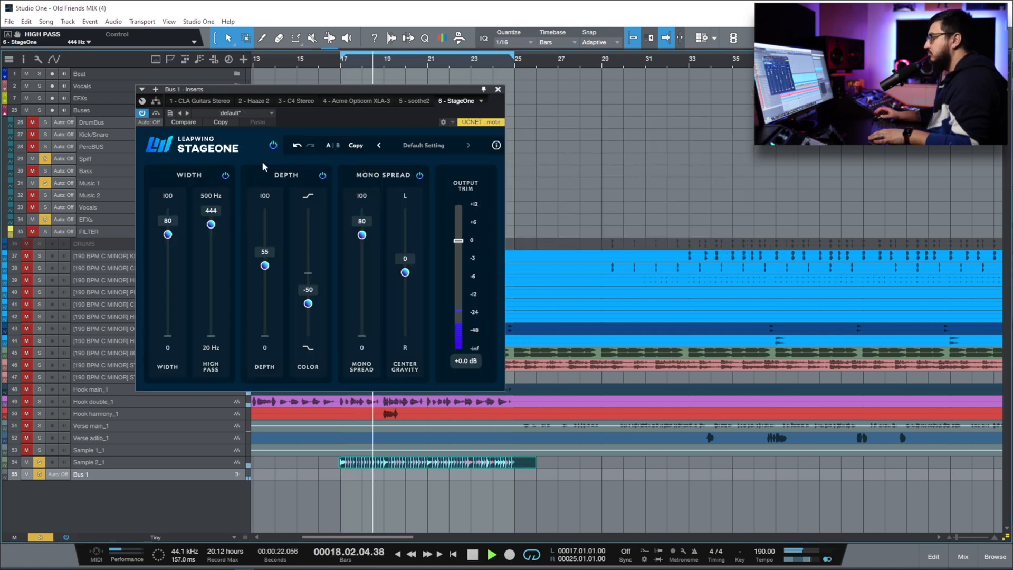
{"action": "left_click", "coordinate": [272, 145]}
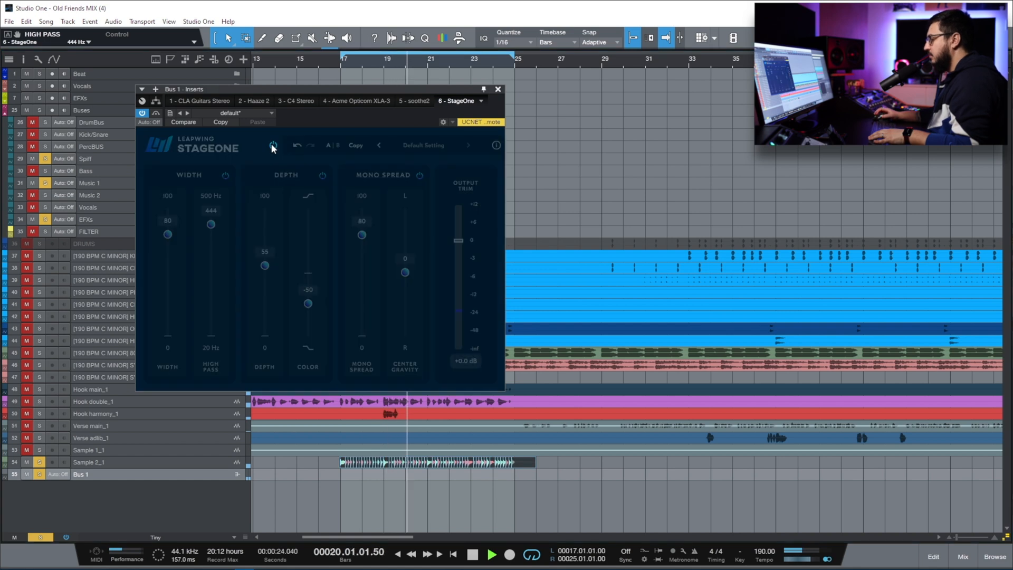
{"action": "left_click", "coordinate": [271, 143]}
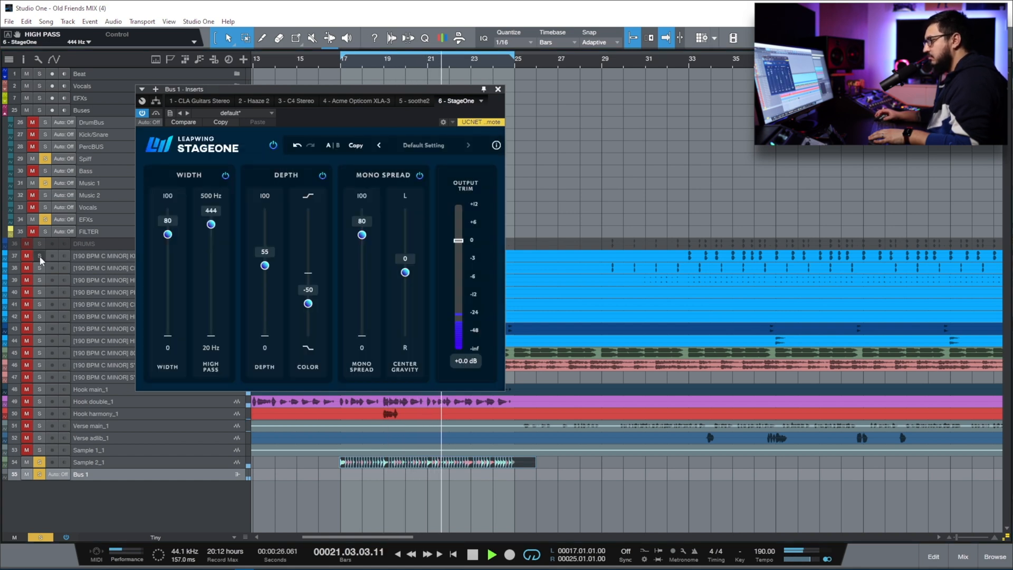
Solo the drum tracks from KICK to OH, repeatedly compare StageOne bypassed and active in the mix, and stop playback.
{"action": "left_click_drag", "start_coordinate": [39, 256], "coordinate": [40, 328]}
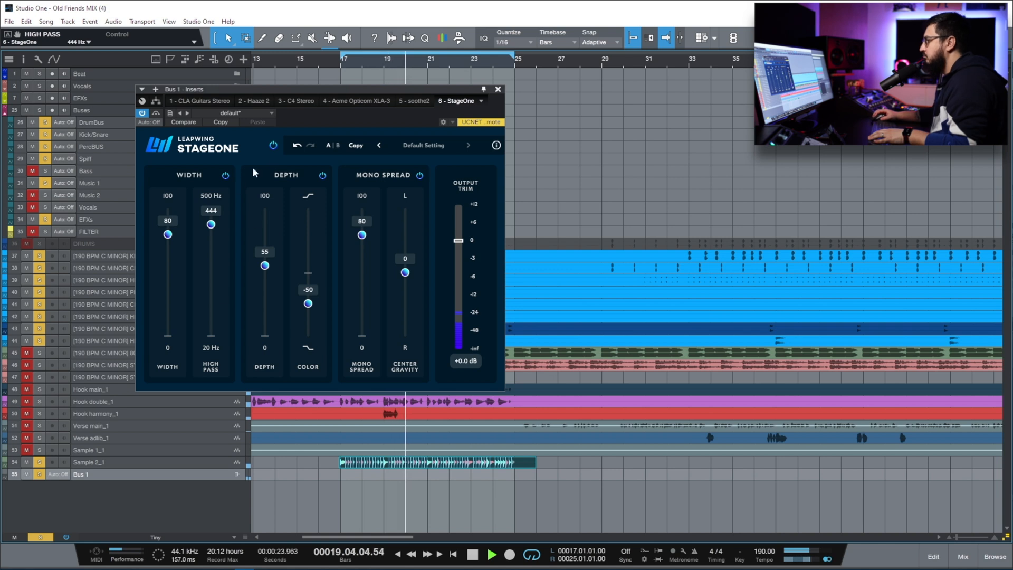
{"action": "left_click", "coordinate": [273, 145]}
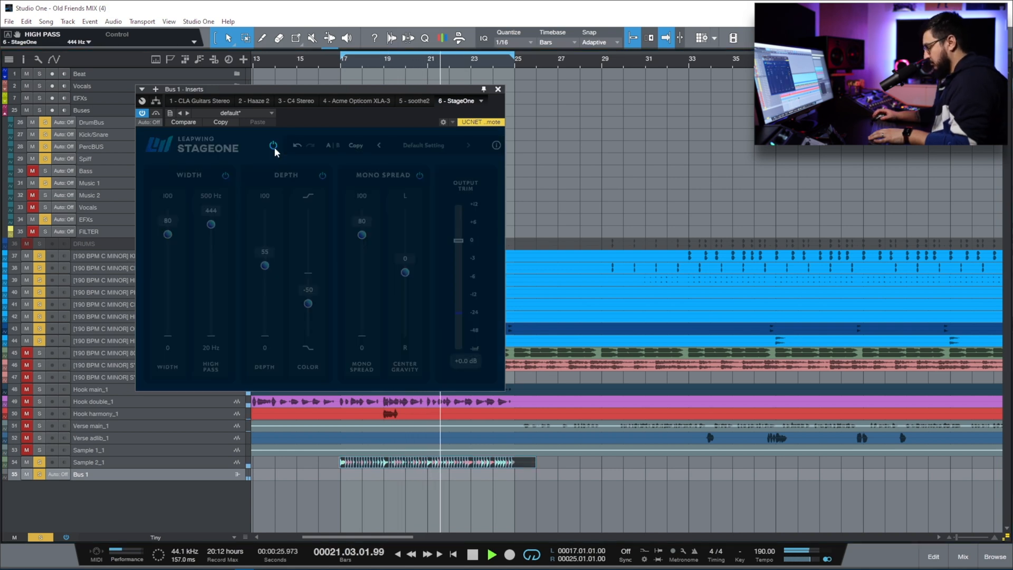
{"action": "left_click", "coordinate": [273, 145]}
{"action": "left_click", "coordinate": [39, 340]}
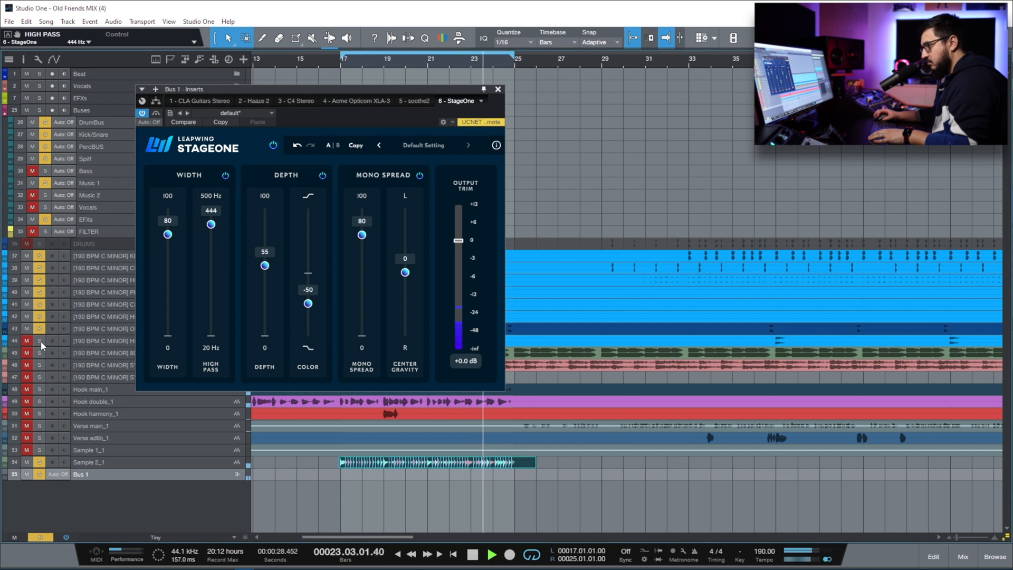
{"action": "left_click", "coordinate": [271, 146]}
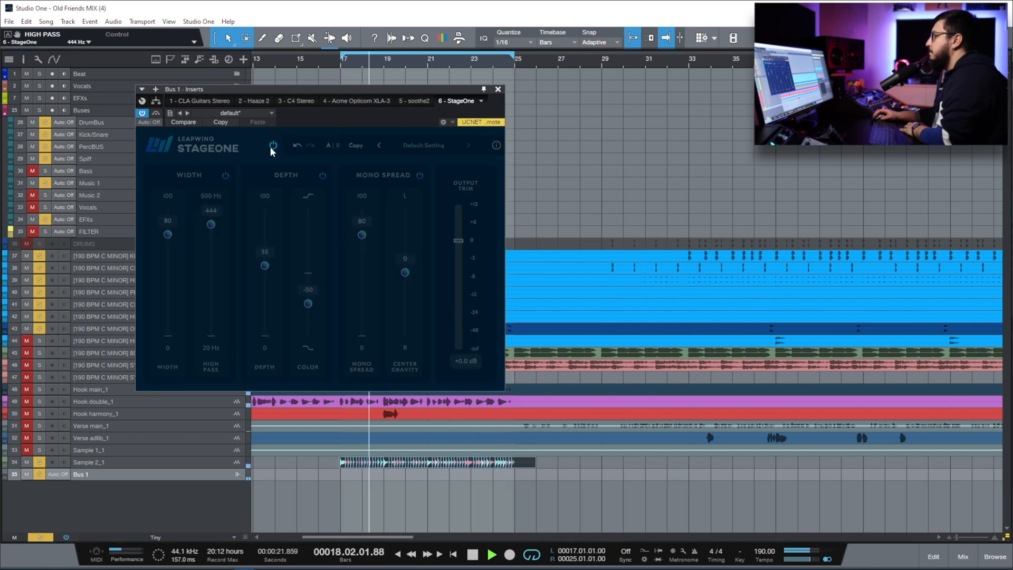
{"action": "left_click", "coordinate": [272, 146]}
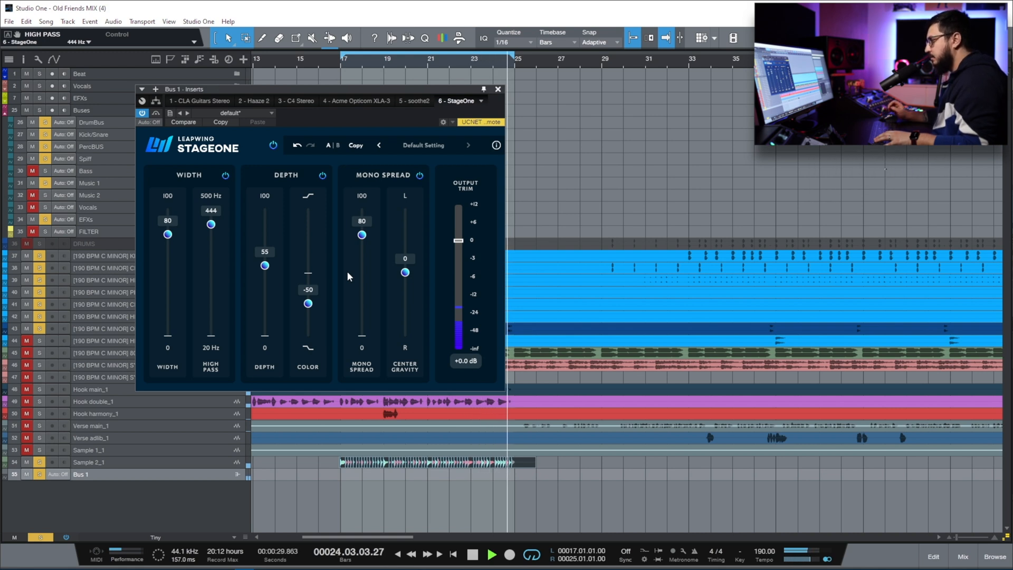
{"action": "key", "text": "space"}
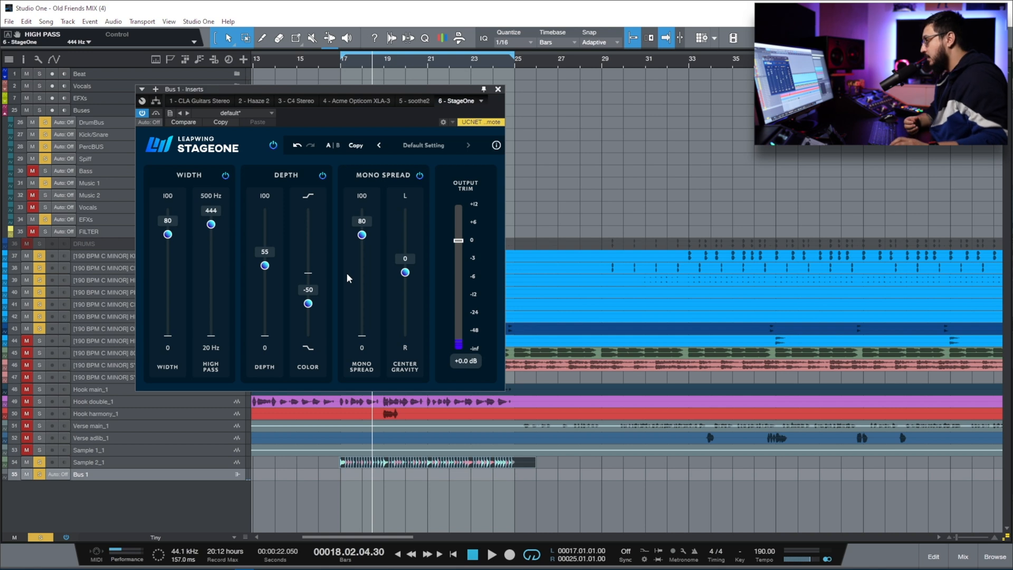
Close the Bus 1 StageOne window, clear all track solos and return the playhead to bar 17.
{"action": "left_click", "coordinate": [498, 89]}
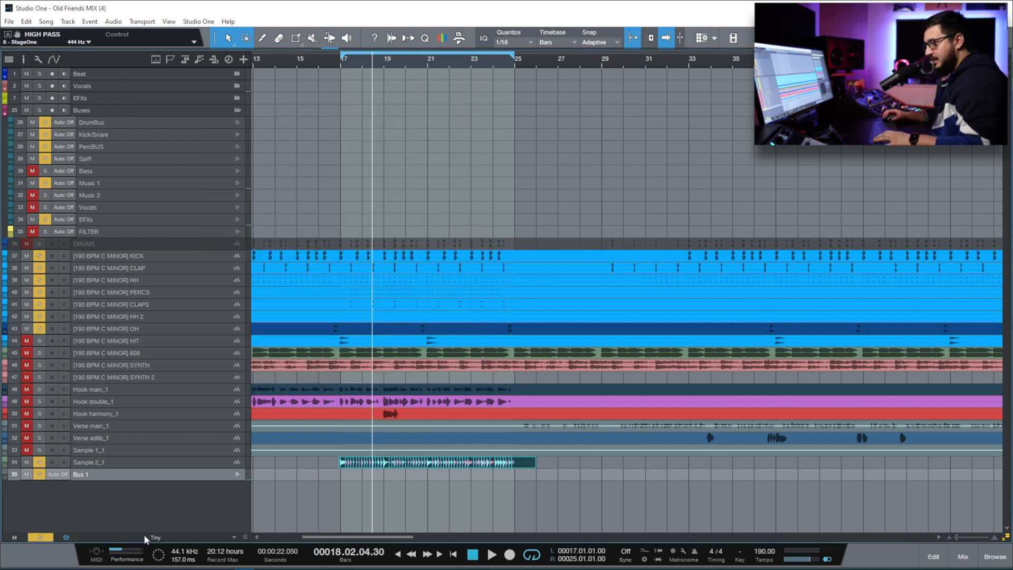
{"action": "left_click", "coordinate": [41, 537]}
{"action": "left_click", "coordinate": [341, 61]}
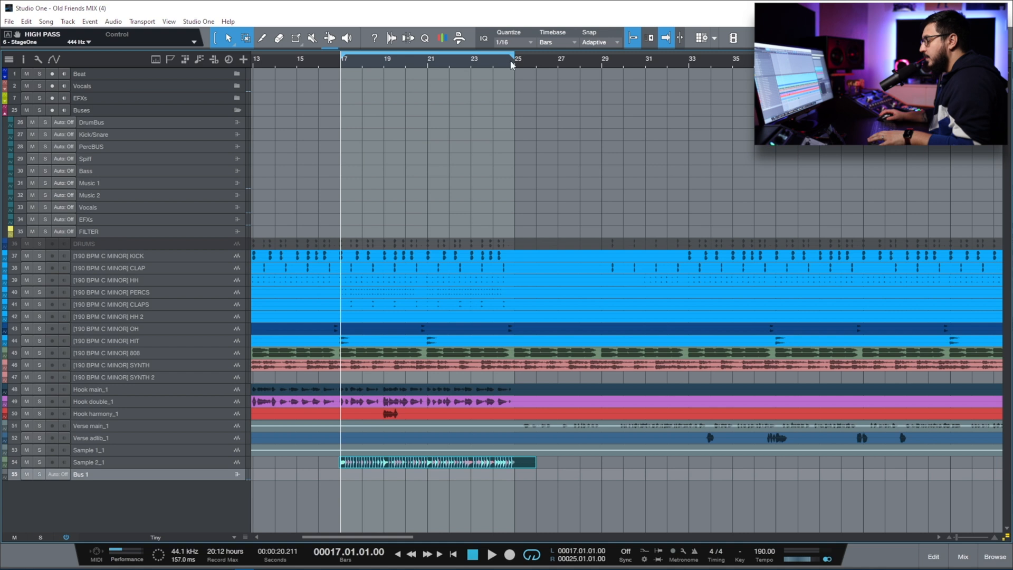
Open StageOne on the PercBUS with the HH, PERCS, CLAPS, HH 2 and OH tracks soloed, and play the percussion briefly.
{"action": "key", "text": "F3"}
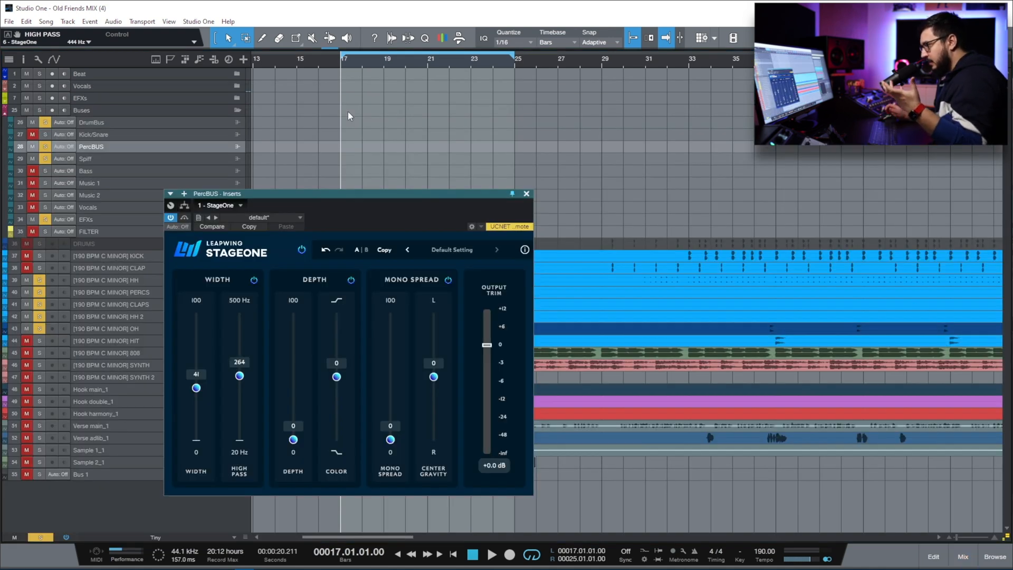
{"action": "key", "text": "space"}
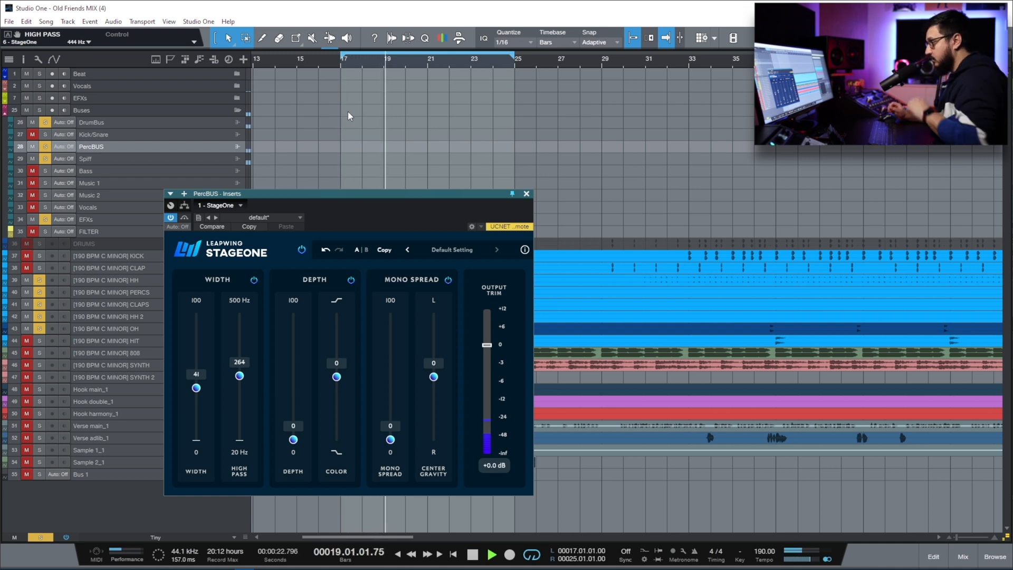
{"action": "key", "text": "space"}
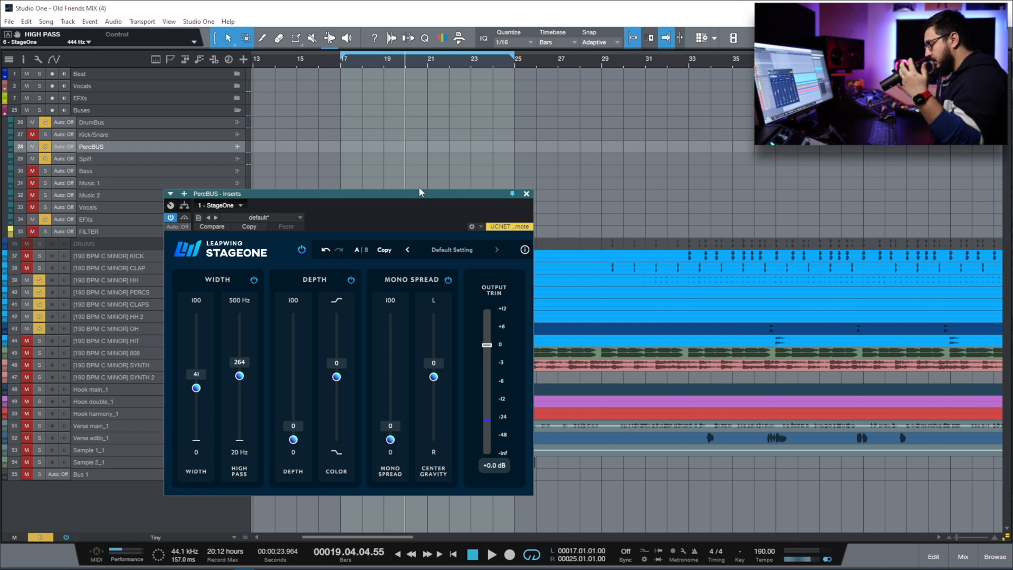
During playback, set the PercBUS StageOne Mono Spread to 25, High Pass to 137 Hz and Width to 21.
{"action": "left_click_drag", "start_coordinate": [419, 191], "coordinate": [423, 158]}
{"action": "key", "text": "space"}
{"action": "left_click_drag", "start_coordinate": [393, 406], "coordinate": [394, 375]}
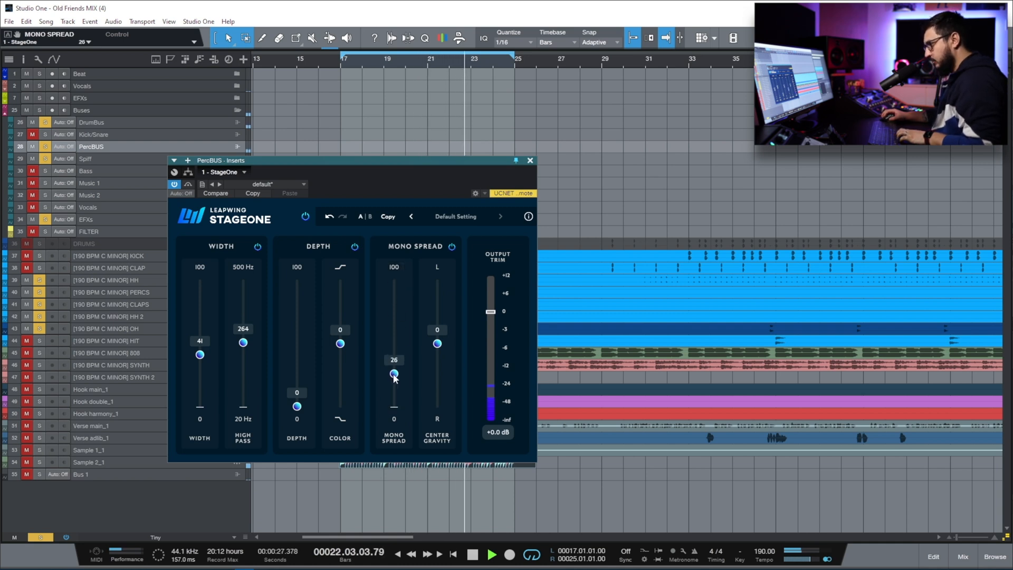
{"action": "left_click_drag", "start_coordinate": [245, 376], "coordinate": [243, 379]}
{"action": "left_click_drag", "start_coordinate": [199, 354], "coordinate": [200, 379]}
Try the PercBUS Depth at 100, set Color to -58 and bring Depth down to 23.
{"action": "left_click_drag", "start_coordinate": [297, 406], "coordinate": [306, 281]}
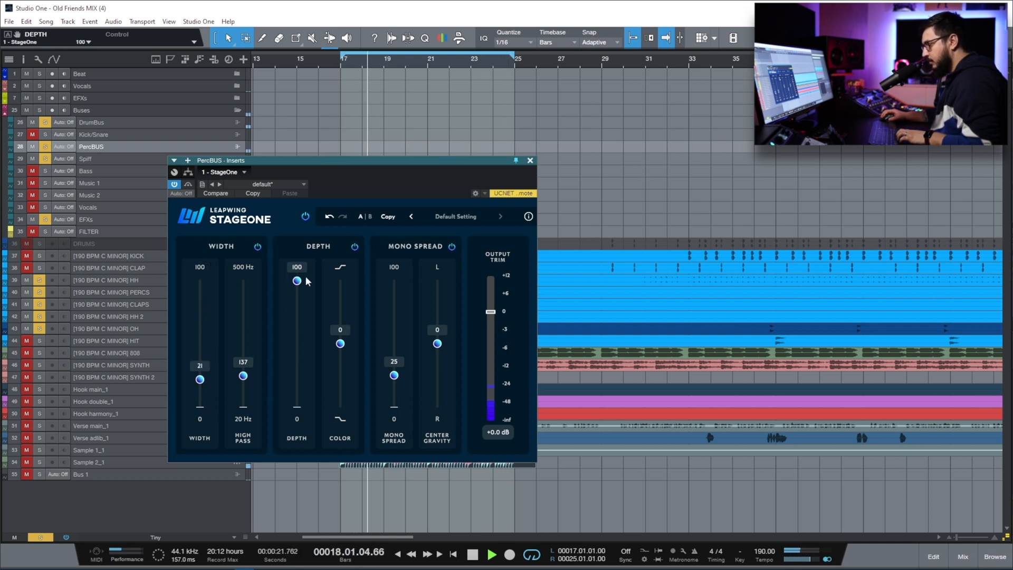
{"action": "left_click_drag", "start_coordinate": [340, 344], "coordinate": [343, 382]}
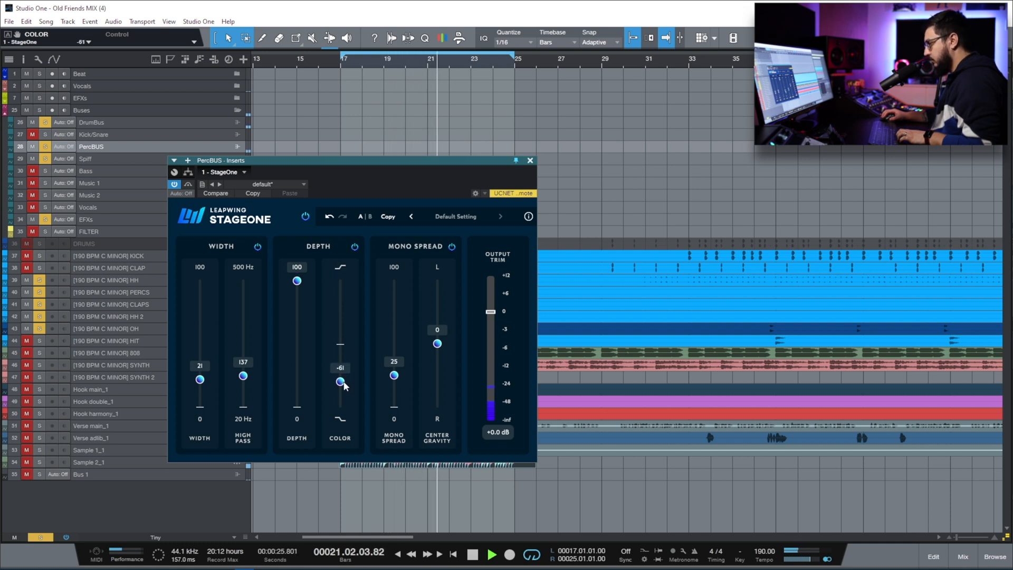
{"action": "left_click_drag", "start_coordinate": [297, 281], "coordinate": [297, 378]}
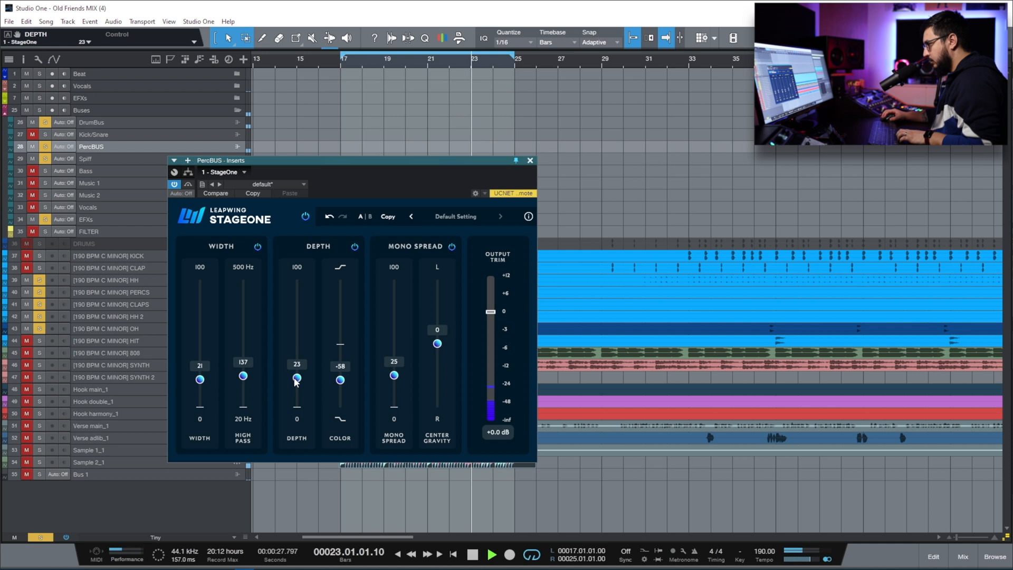
Raise the PercBUS Width to 88 and Mono Spread to 70, and bypass StageOne to compare the sound.
{"action": "left_click_drag", "start_coordinate": [201, 380], "coordinate": [201, 302]}
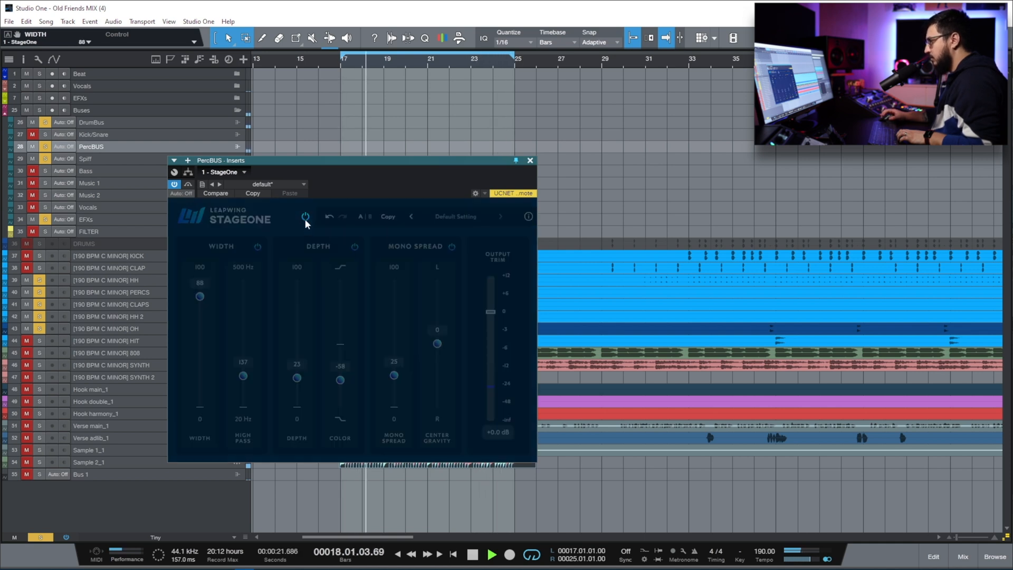
{"action": "left_click_drag", "start_coordinate": [393, 375], "coordinate": [394, 321]}
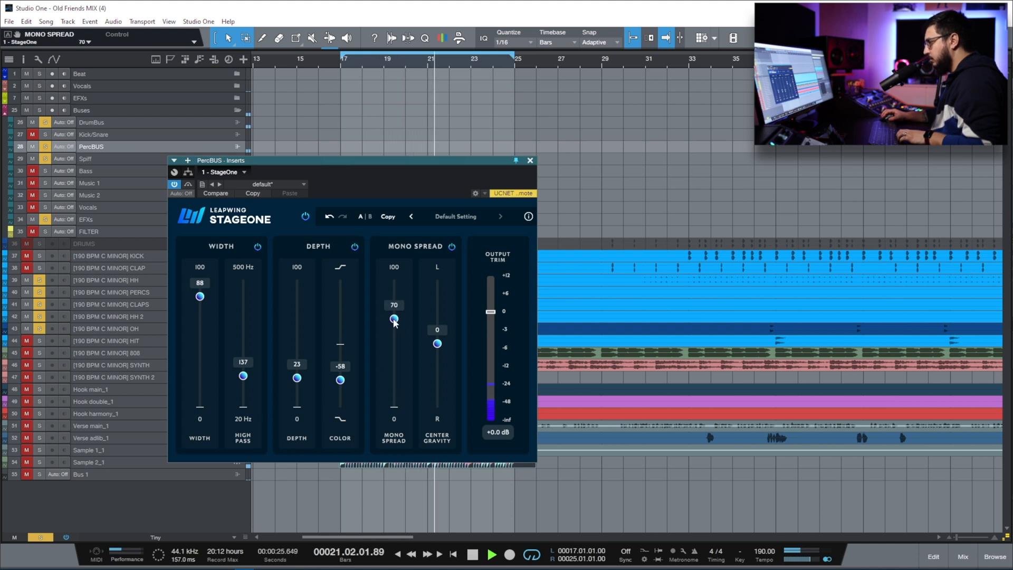
{"action": "left_click", "coordinate": [304, 217]}
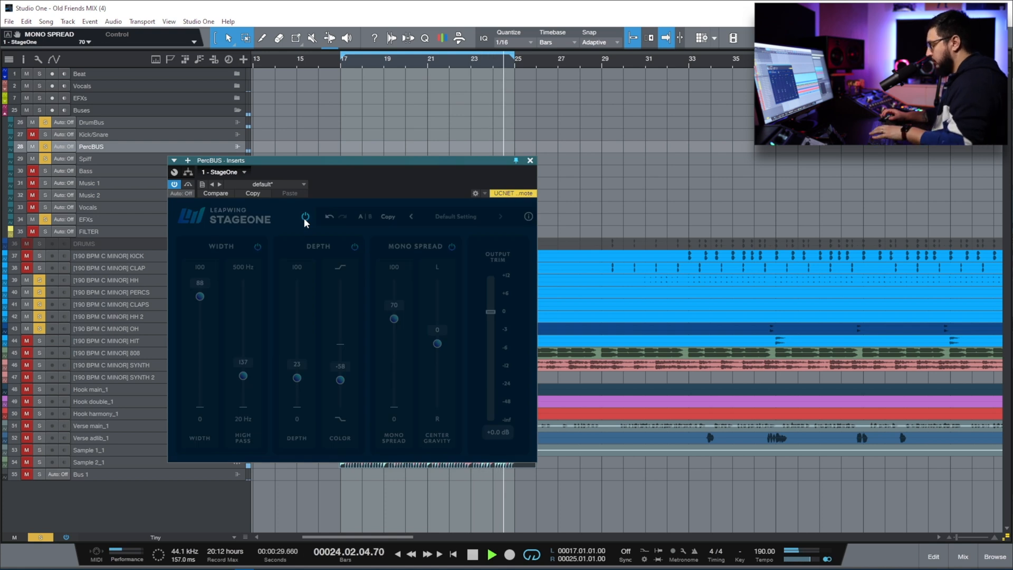
Switch StageOne on the PercBUS between active and bypassed several times during playback to compare the percussion sound.
{"action": "left_click", "coordinate": [304, 217]}
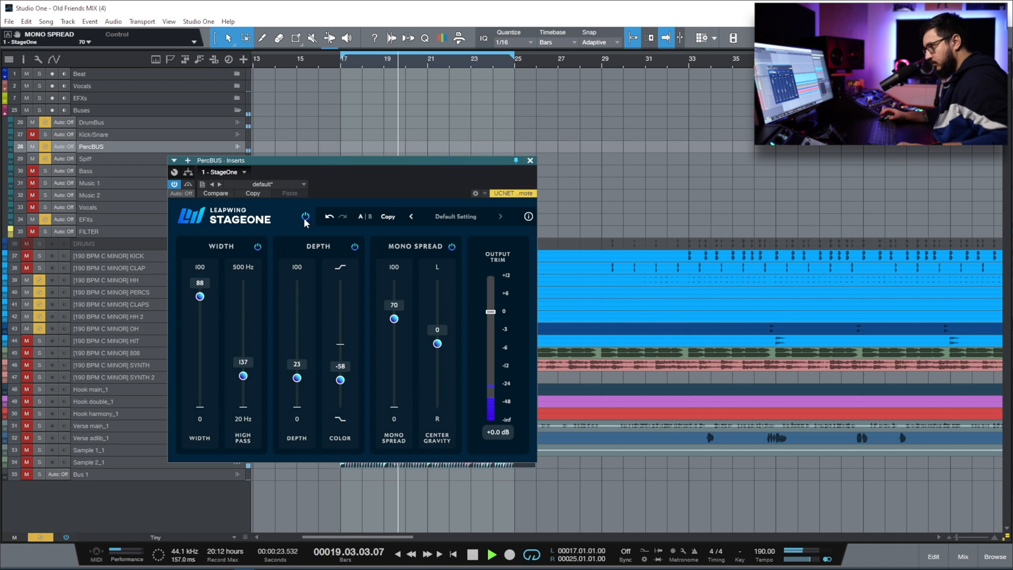
{"action": "left_click", "coordinate": [304, 218]}
{"action": "left_click", "coordinate": [304, 217]}
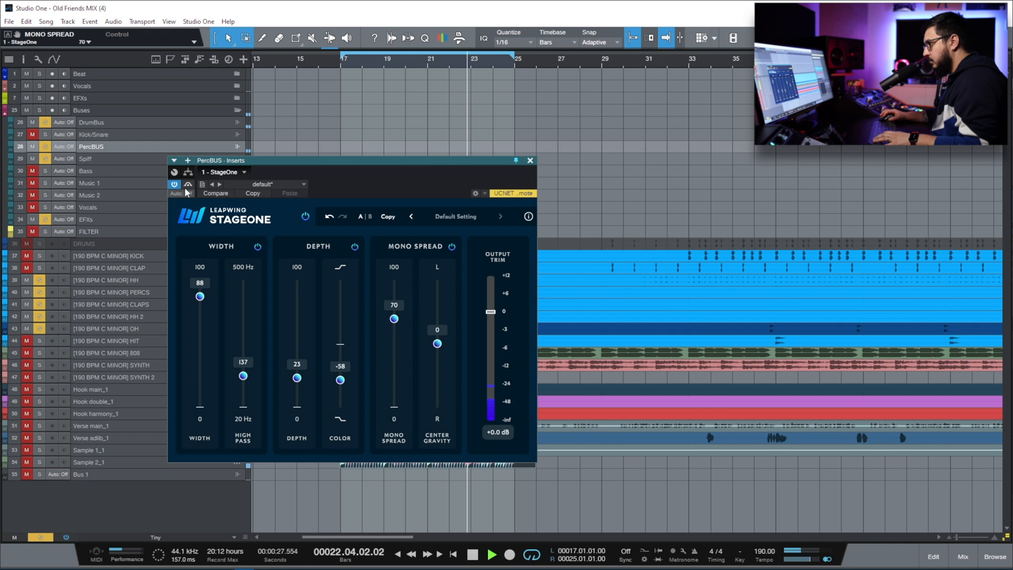
{"action": "left_click", "coordinate": [305, 216]}
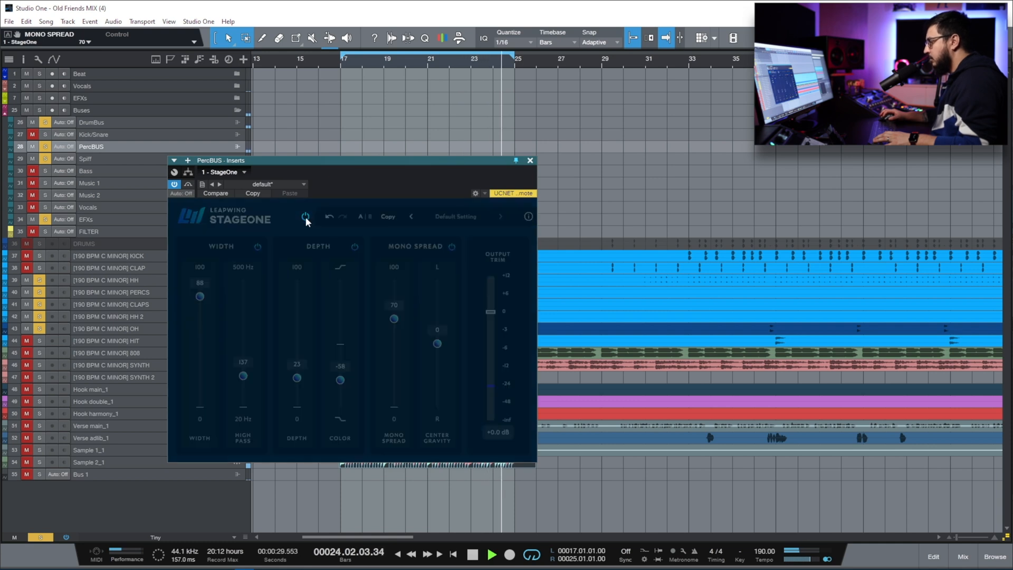
{"action": "left_click", "coordinate": [305, 216]}
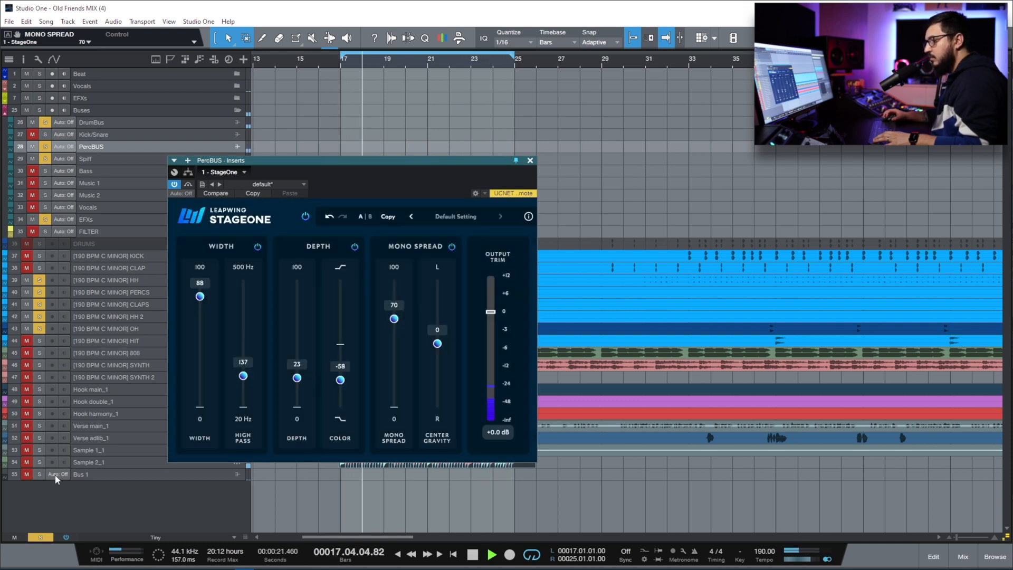
Solo Bus 1 and Sample 2_1, and open StageOne on Bus 1 beside the PercBUS StageOne.
{"action": "left_click", "coordinate": [39, 473]}
{"action": "left_click", "coordinate": [39, 462]}
{"action": "left_click_drag", "start_coordinate": [511, 159], "coordinate": [494, 141]}
{"action": "key", "text": "F3"}
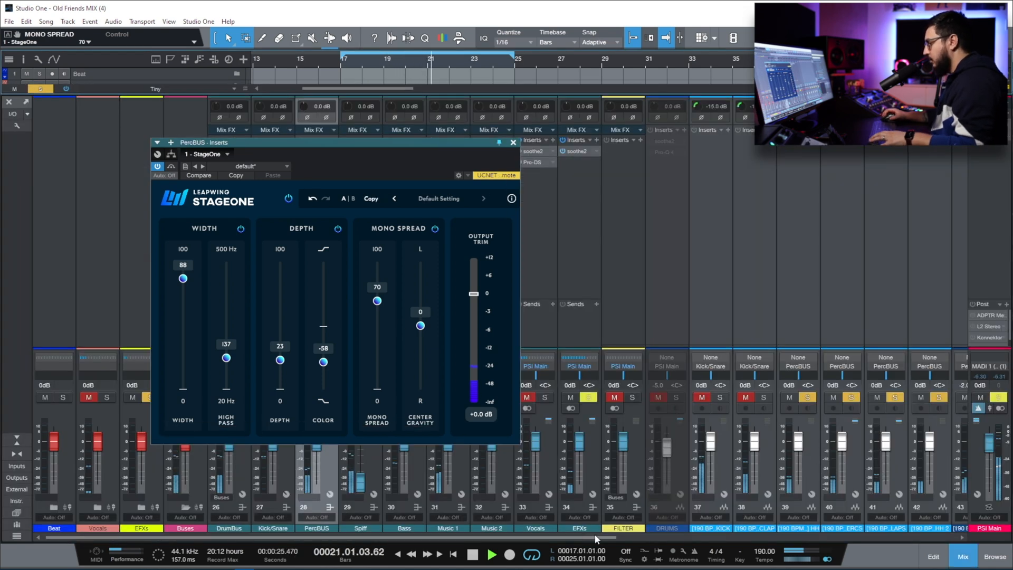
{"action": "left_click_drag", "start_coordinate": [601, 537], "coordinate": [940, 537]}
{"action": "double_click", "coordinate": [948, 207]}
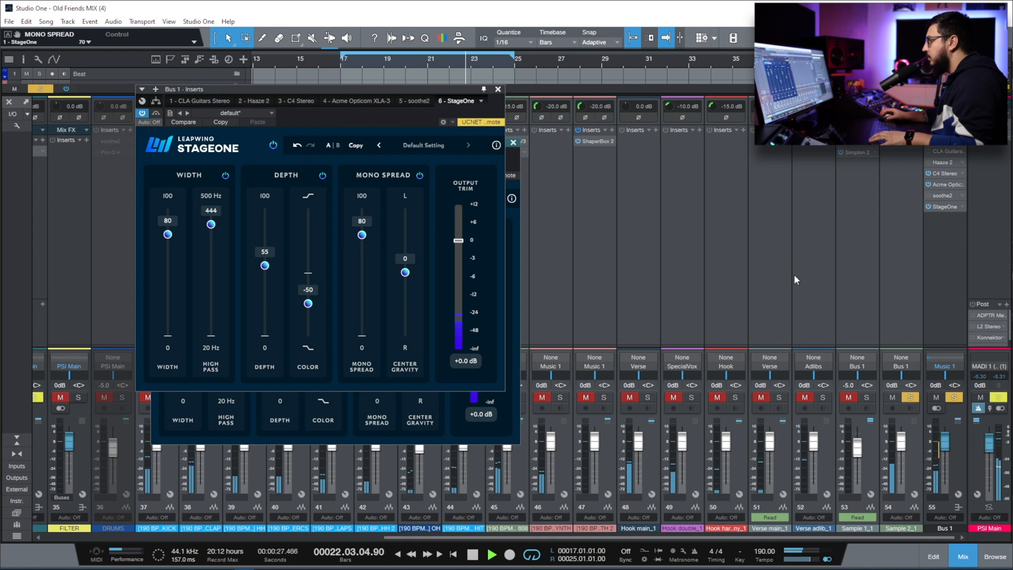
{"action": "left_click_drag", "start_coordinate": [470, 92], "coordinate": [657, 138]}
{"action": "left_click_drag", "start_coordinate": [262, 143], "coordinate": [141, 123]}
{"action": "left_click_drag", "start_coordinate": [419, 137], "coordinate": [495, 164]}
Bypass and re-enable StageOne on both Bus 1 and PercBUS to compare the sound, and close both plugin windows.
{"action": "left_click", "coordinate": [533, 217]}
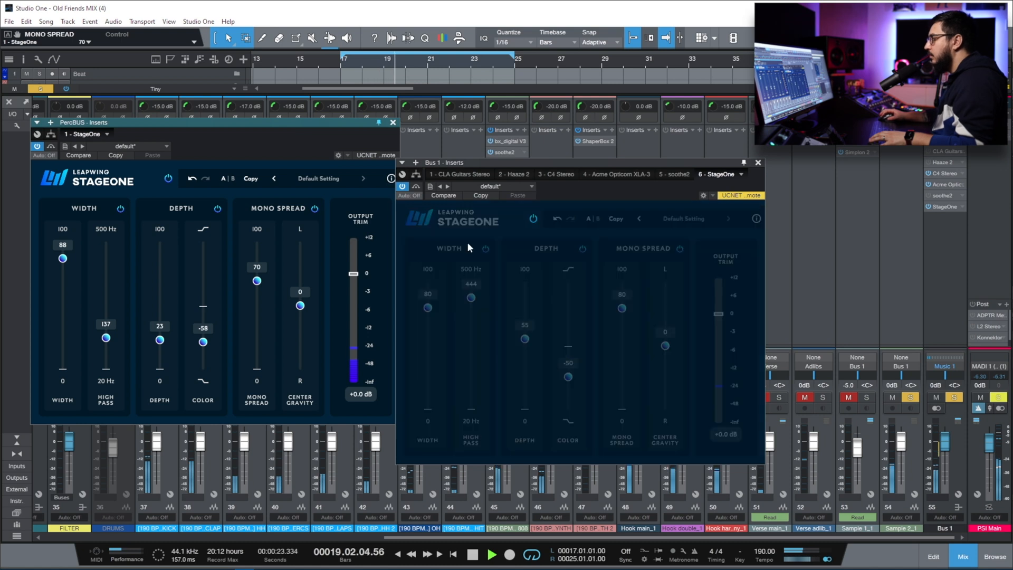
{"action": "left_click", "coordinate": [168, 178]}
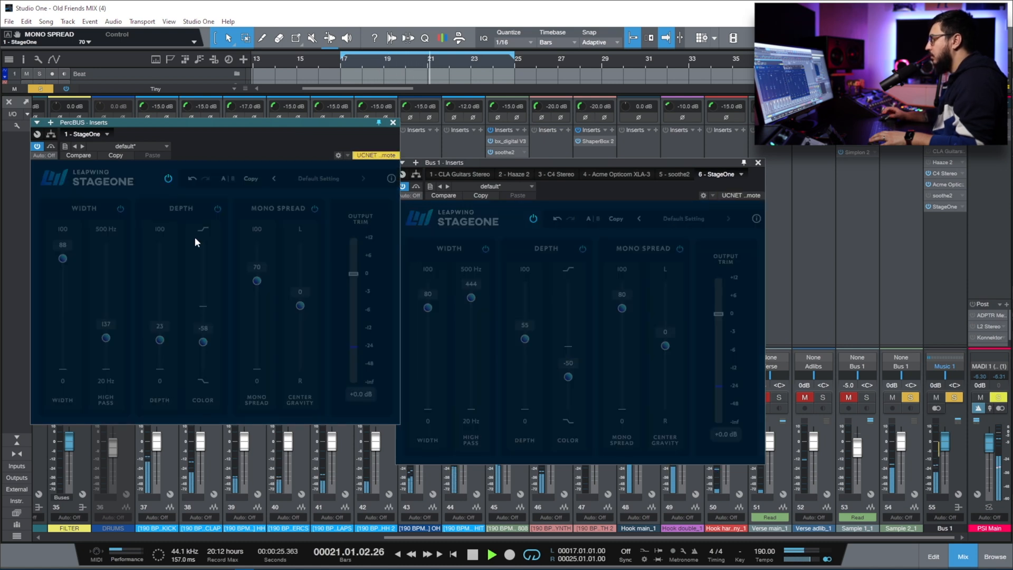
{"action": "left_click", "coordinate": [167, 178]}
{"action": "left_click", "coordinate": [533, 219]}
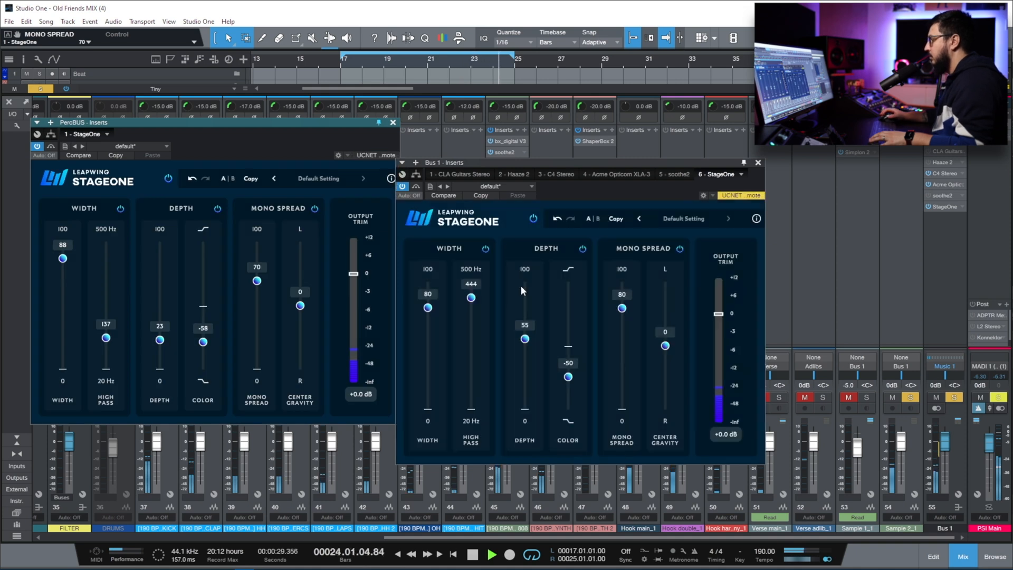
{"action": "left_click", "coordinate": [758, 164]}
{"action": "left_click", "coordinate": [392, 123]}
Reopen StageOne on the PercBUS and briefly bypass it to compare the percussion together with the sample.
{"action": "key", "text": "F3"}
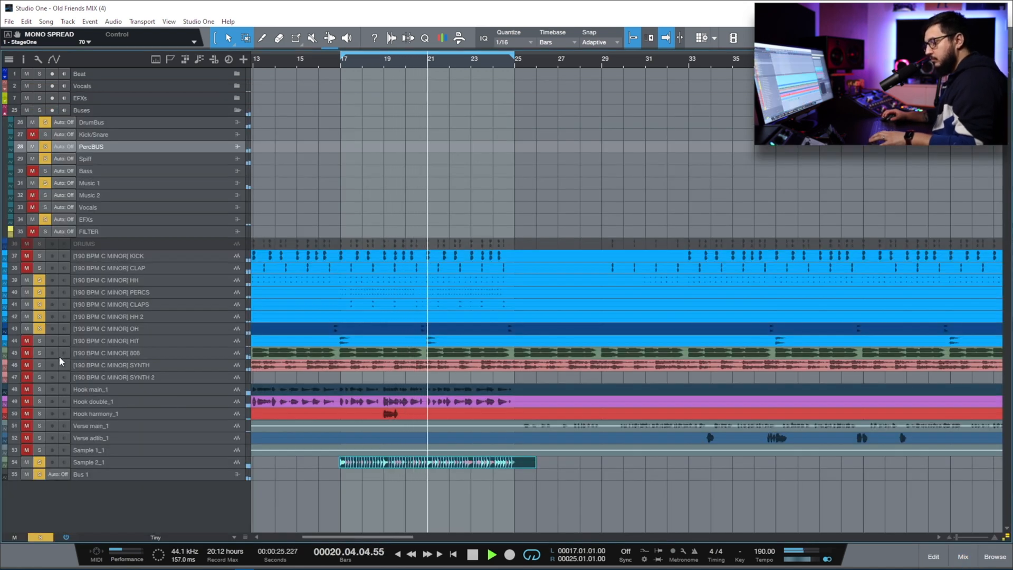
{"action": "key", "text": "F3"}
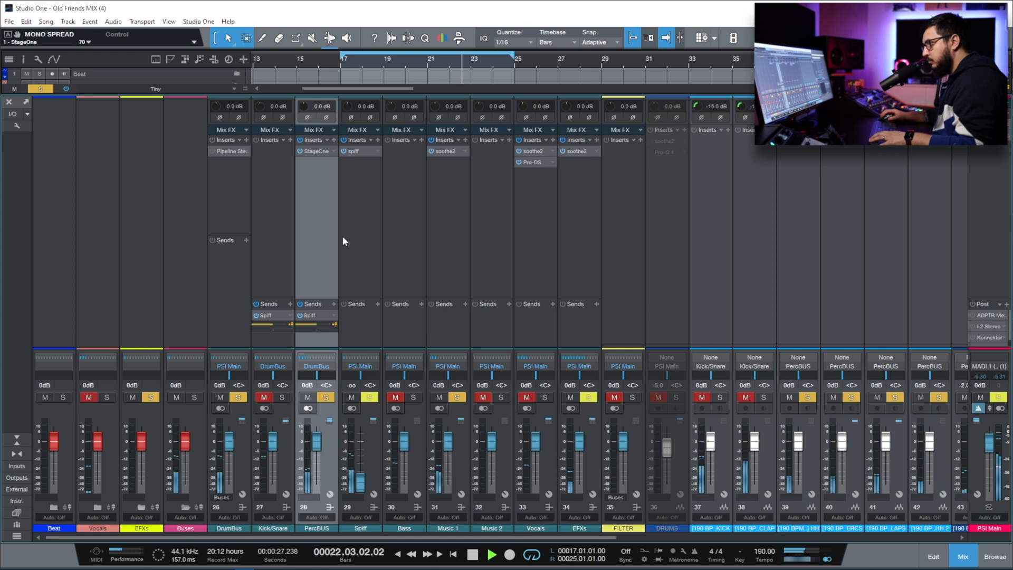
{"action": "left_click", "coordinate": [317, 151]}
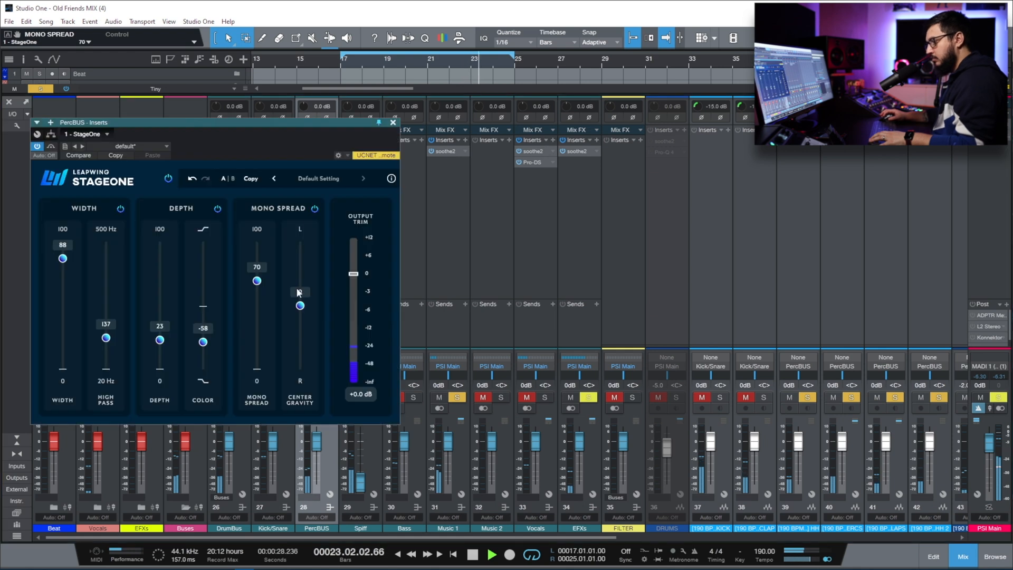
{"action": "left_click", "coordinate": [166, 179]}
{"action": "left_click", "coordinate": [167, 179]}
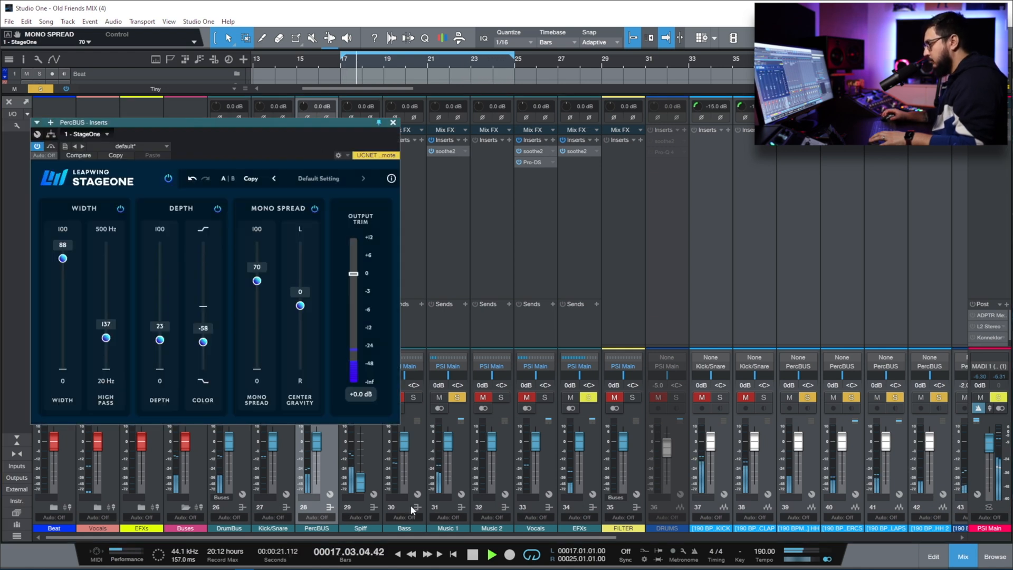
Unsolo Sample 2_1 and disable the Depth and Mono Spread sections of the PercBUS StageOne.
{"action": "left_click_drag", "start_coordinate": [447, 538], "coordinate": [906, 550]}
{"action": "left_click", "coordinate": [916, 401]}
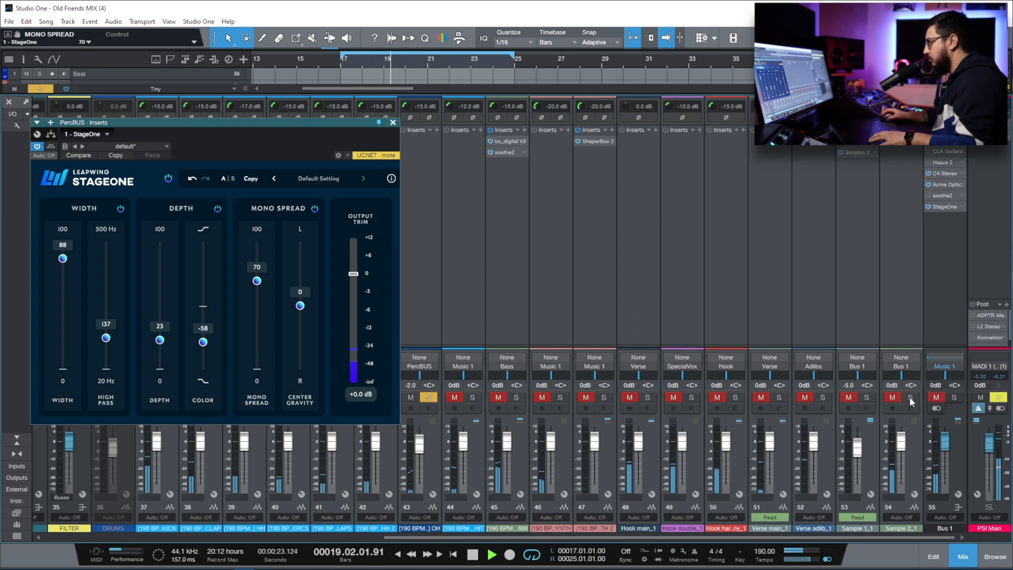
{"action": "left_click", "coordinate": [218, 208]}
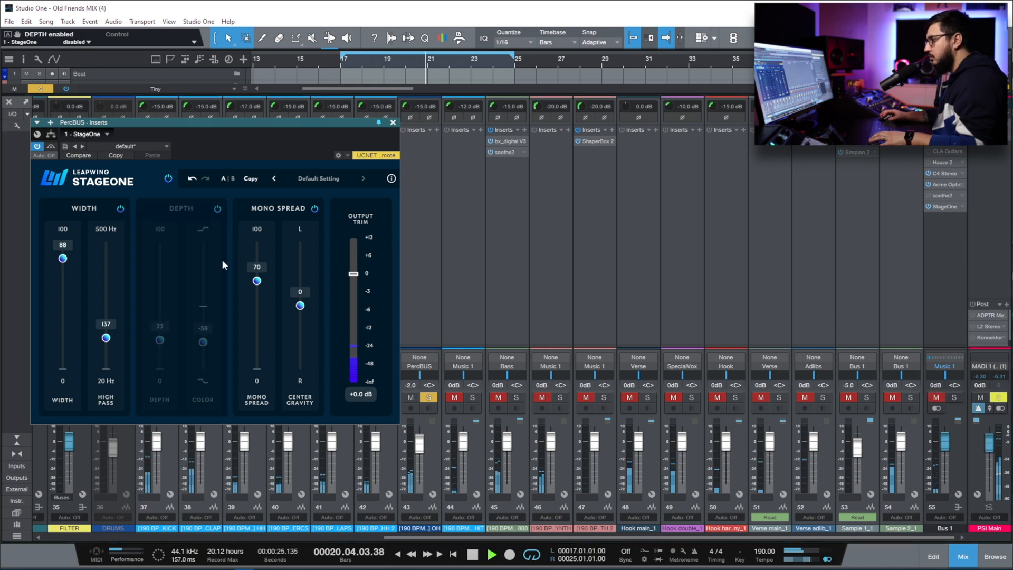
{"action": "left_click", "coordinate": [315, 209]}
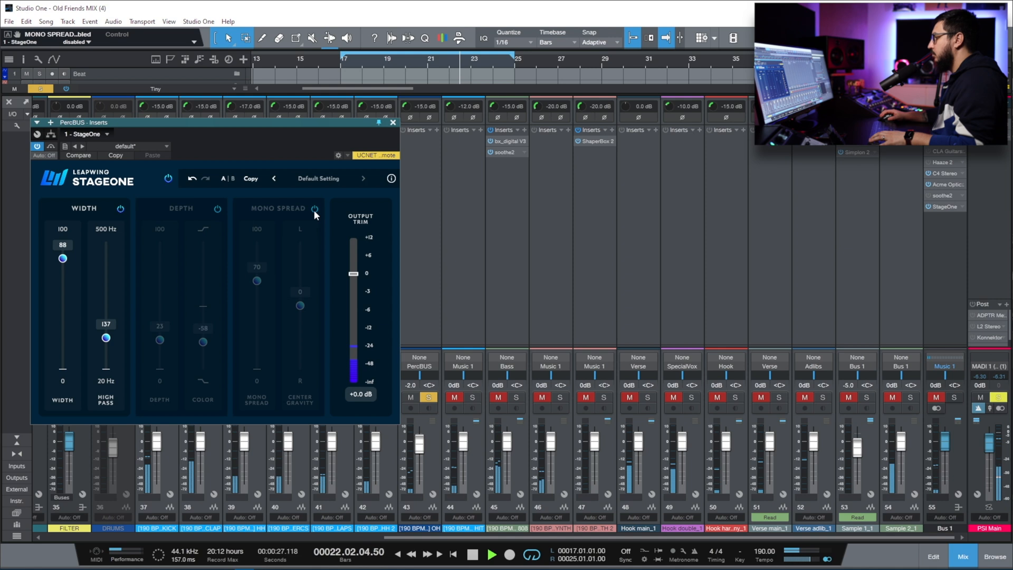
Set the PercBUS StageOne Width to 100 and High Pass to 250 Hz, and compare with the Width section off.
{"action": "left_click_drag", "start_coordinate": [62, 258], "coordinate": [65, 371]}
{"action": "double_click", "coordinate": [63, 368]}
{"action": "left_click_drag", "start_coordinate": [106, 338], "coordinate": [107, 312]}
{"action": "left_click", "coordinate": [120, 209]}
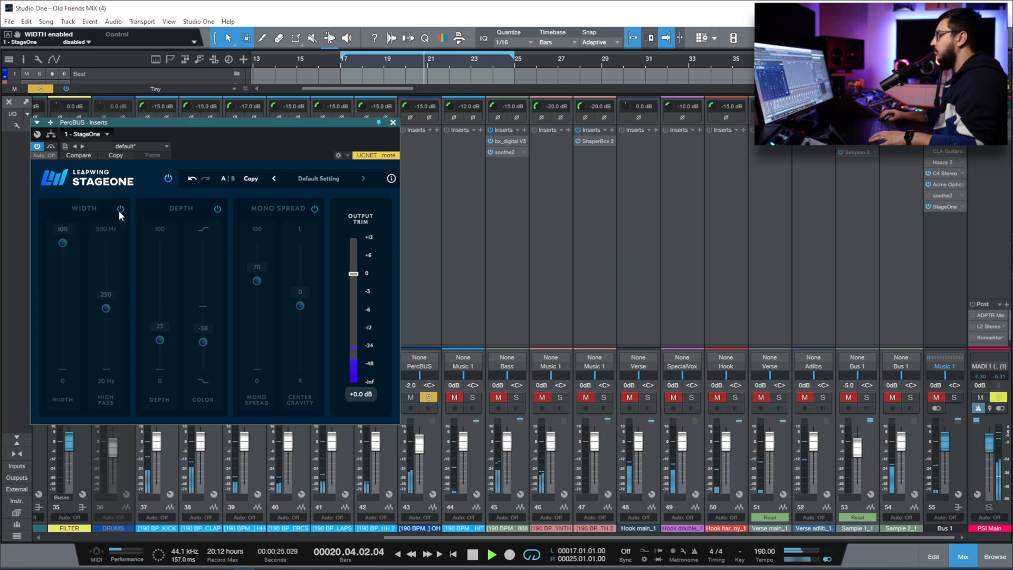
{"action": "left_click", "coordinate": [121, 209]}
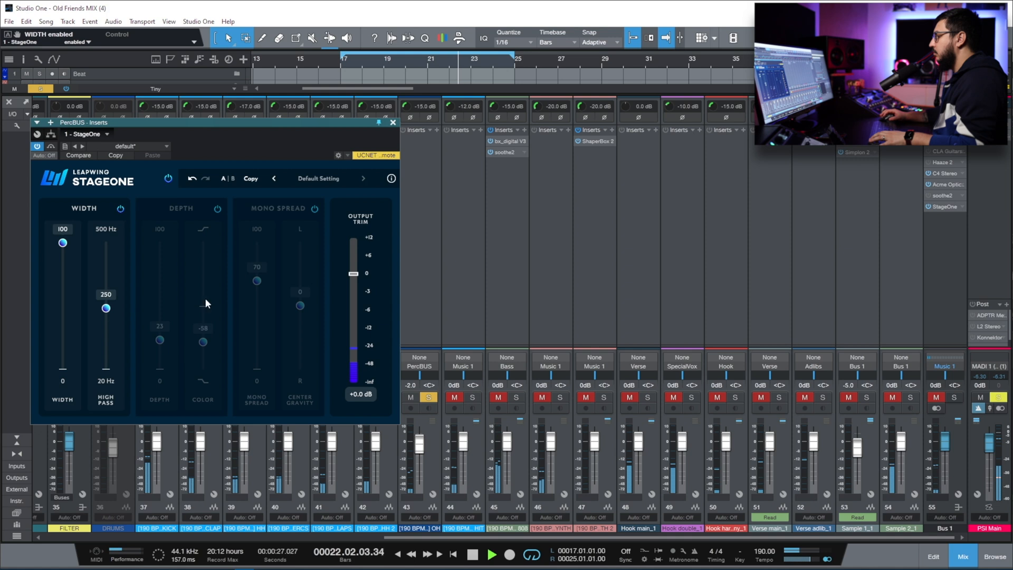
Enable Mono Spread at 40 on the PercBUS StageOne, compare against bypass, and close the plugin and stop playback.
{"action": "left_click", "coordinate": [314, 209]}
{"action": "left_click_drag", "start_coordinate": [257, 280], "coordinate": [255, 321]}
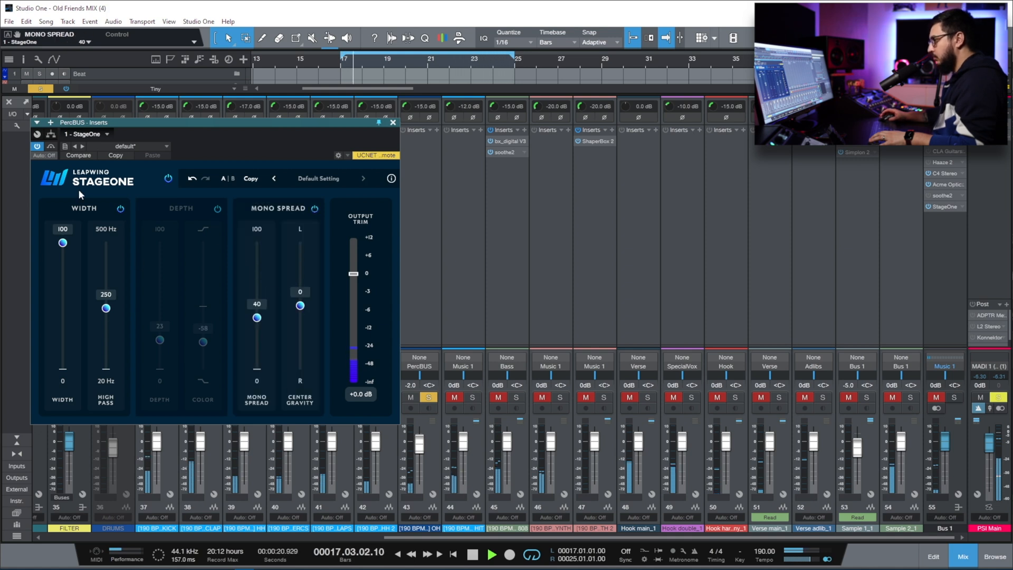
{"action": "left_click", "coordinate": [168, 179]}
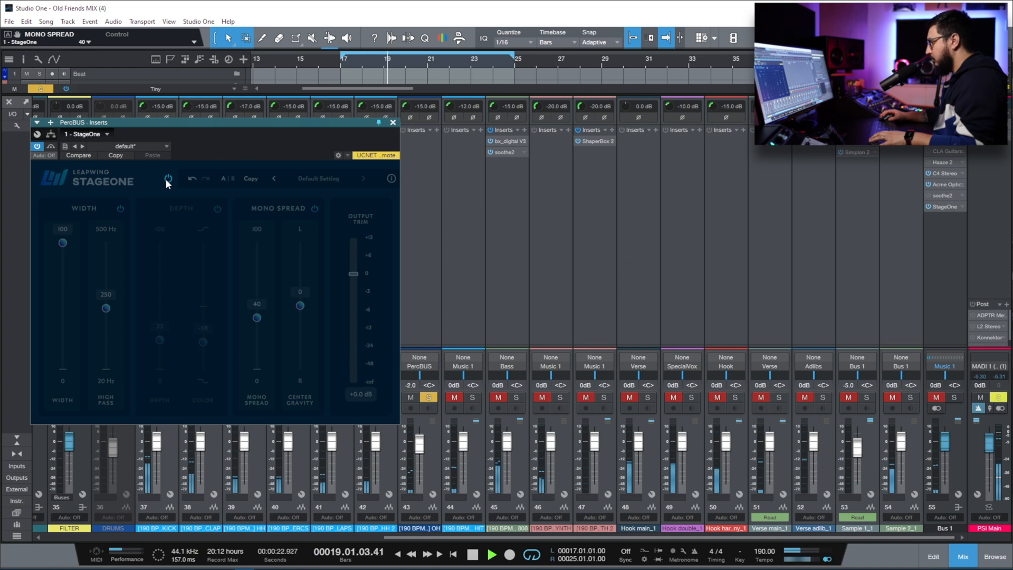
{"action": "left_click", "coordinate": [168, 179]}
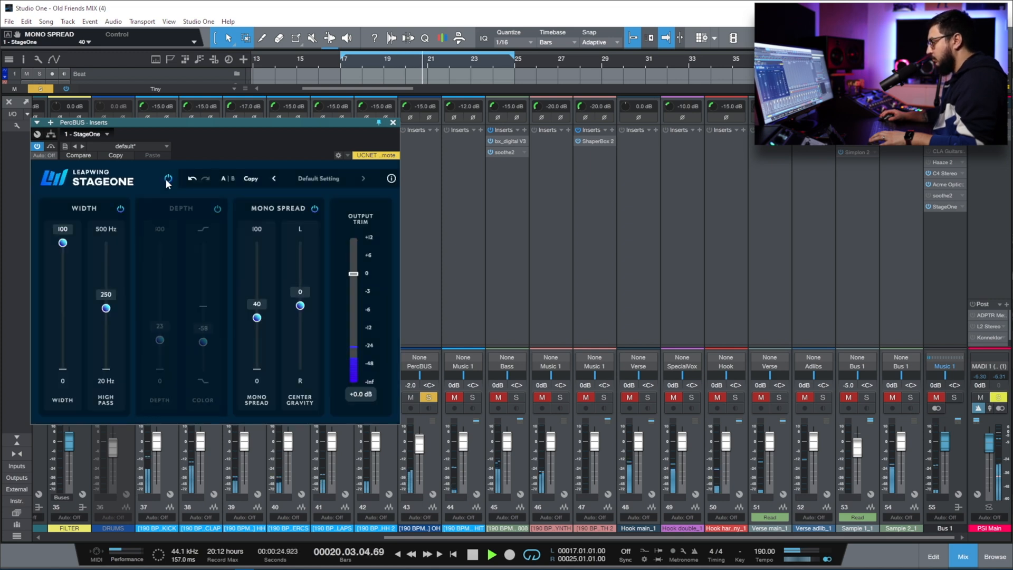
{"action": "left_click", "coordinate": [392, 123]}
{"action": "key", "text": "space"}
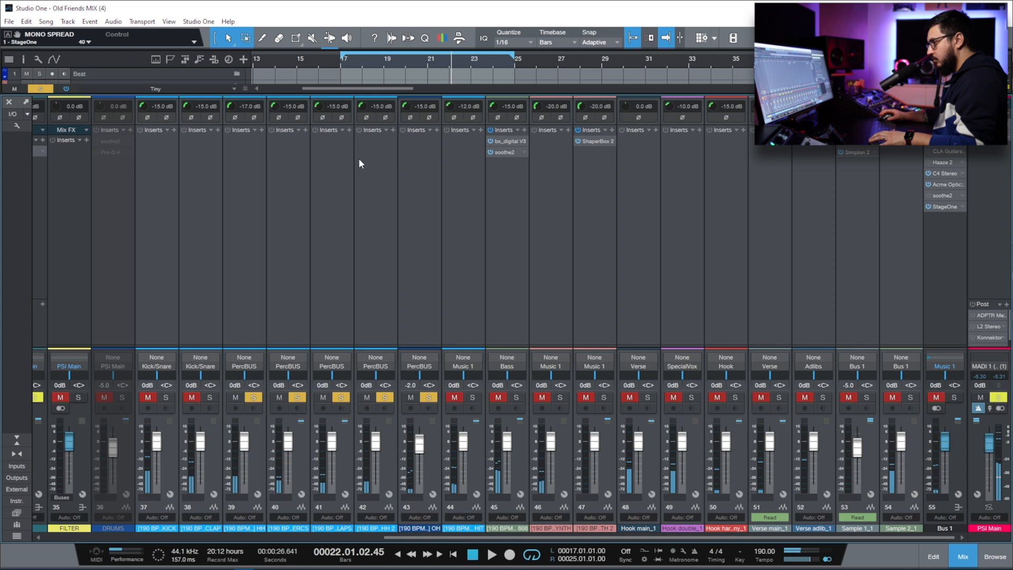
During vocal playback, set Mono Spread to 100 in the Vocals StageOne and compare with that section off.
{"action": "left_click_drag", "start_coordinate": [391, 536], "coordinate": [51, 540]}
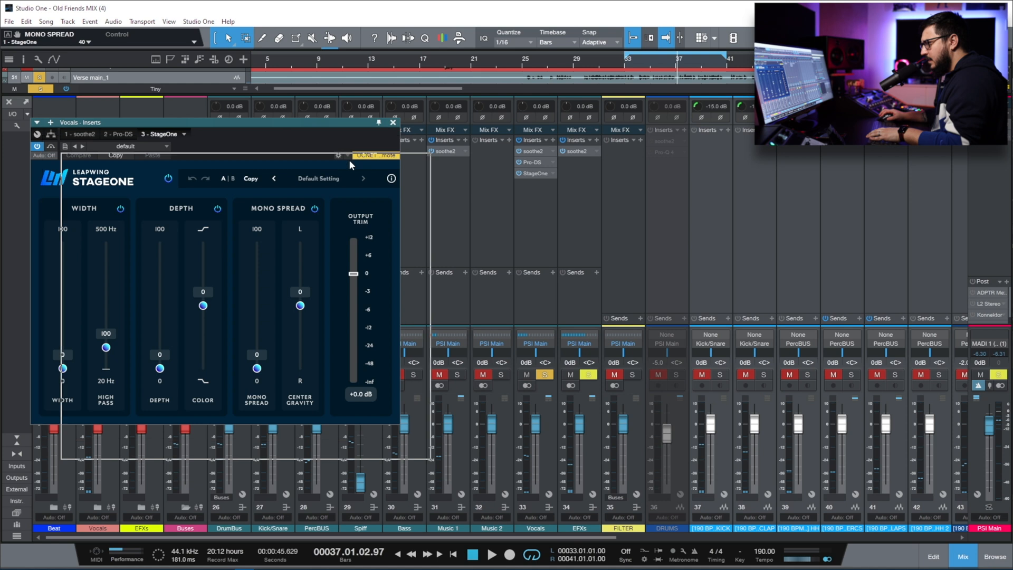
{"action": "left_click_drag", "start_coordinate": [324, 136], "coordinate": [361, 177]}
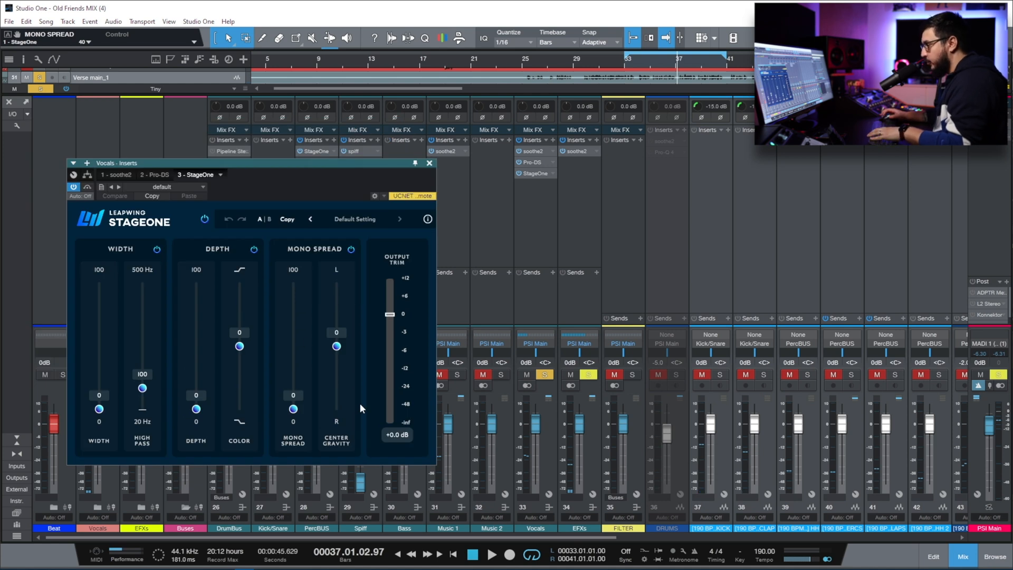
{"action": "key", "text": "space"}
{"action": "left_click_drag", "start_coordinate": [293, 409], "coordinate": [296, 270]}
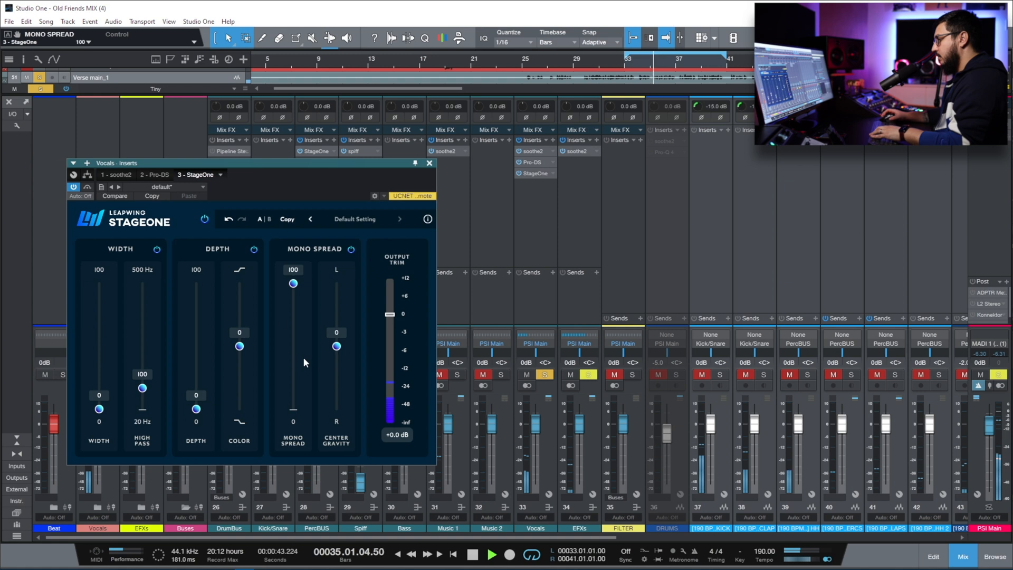
{"action": "left_click", "coordinate": [350, 249]}
{"action": "left_click", "coordinate": [350, 249]}
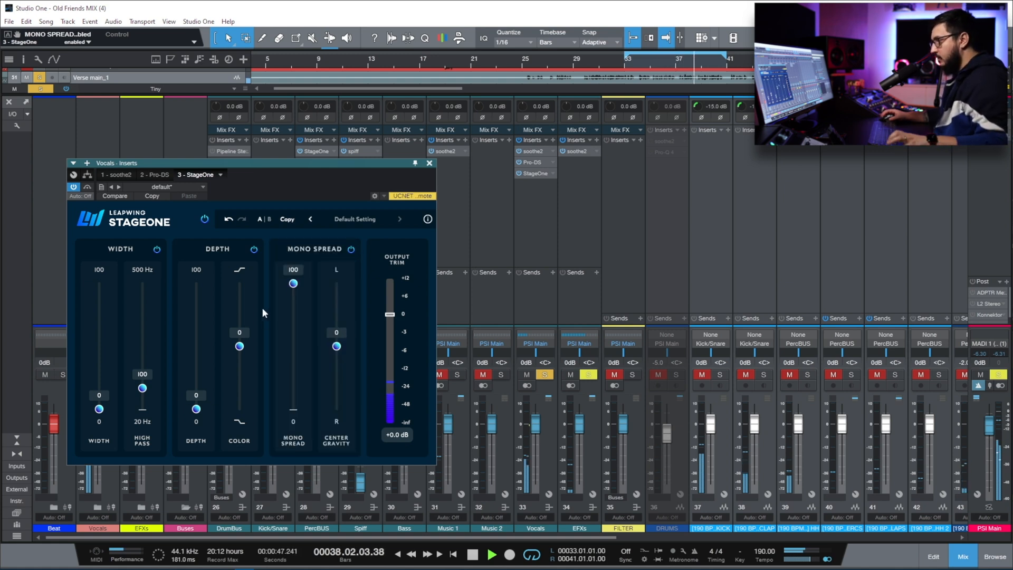
Set the Vocals StageOne to Mono Spread 50, Color -100, Depth 30 and Width 40, trying Depth at 100 first.
{"action": "left_click_drag", "start_coordinate": [293, 294], "coordinate": [301, 349]}
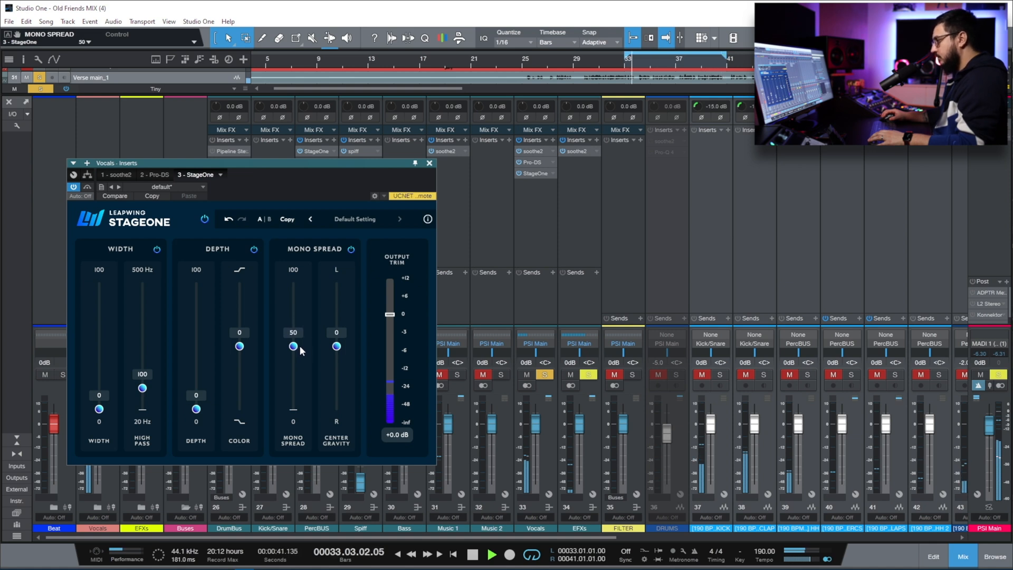
{"action": "left_click", "coordinate": [200, 344]}
{"action": "left_click_drag", "start_coordinate": [202, 344], "coordinate": [196, 283]}
{"action": "left_click_drag", "start_coordinate": [239, 345], "coordinate": [245, 423]}
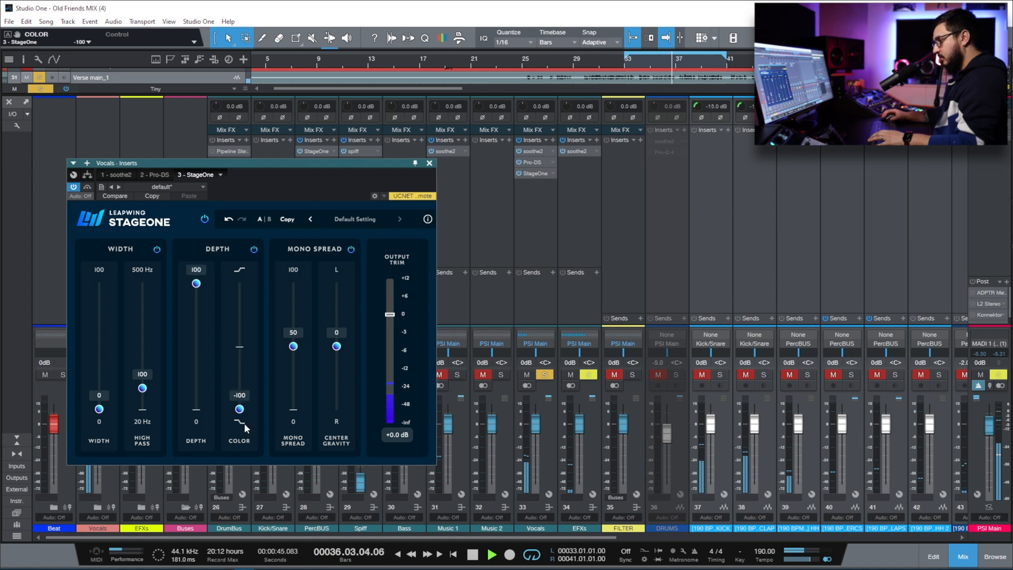
{"action": "left_click_drag", "start_coordinate": [196, 283], "coordinate": [203, 365]}
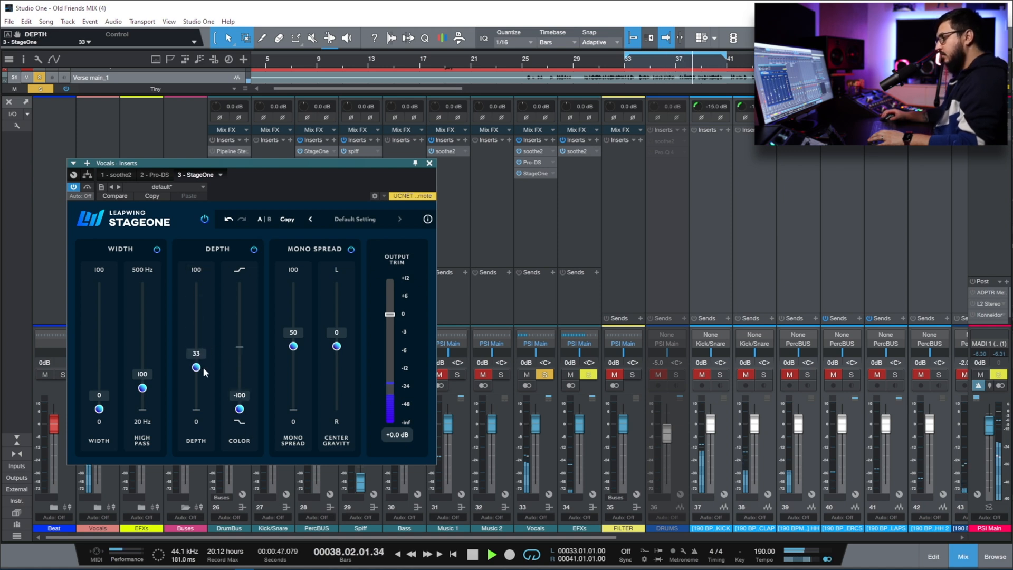
{"action": "left_click_drag", "start_coordinate": [114, 403], "coordinate": [112, 358]}
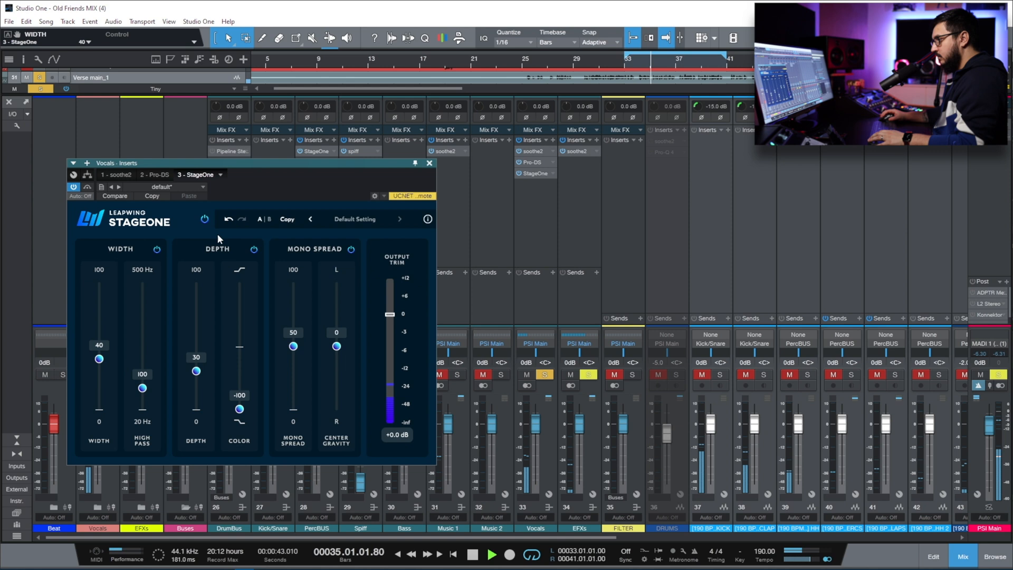
Compare the Vocals StageOne against bypass with the vocals soloed, and again in the full mix after unsoloing Vocals.
{"action": "left_click", "coordinate": [205, 220]}
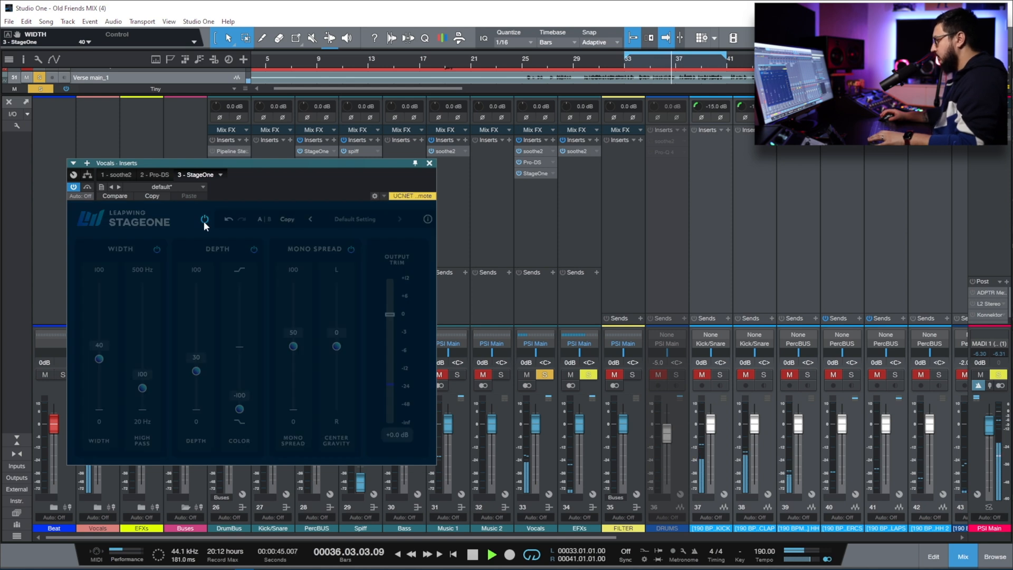
{"action": "left_click", "coordinate": [204, 219]}
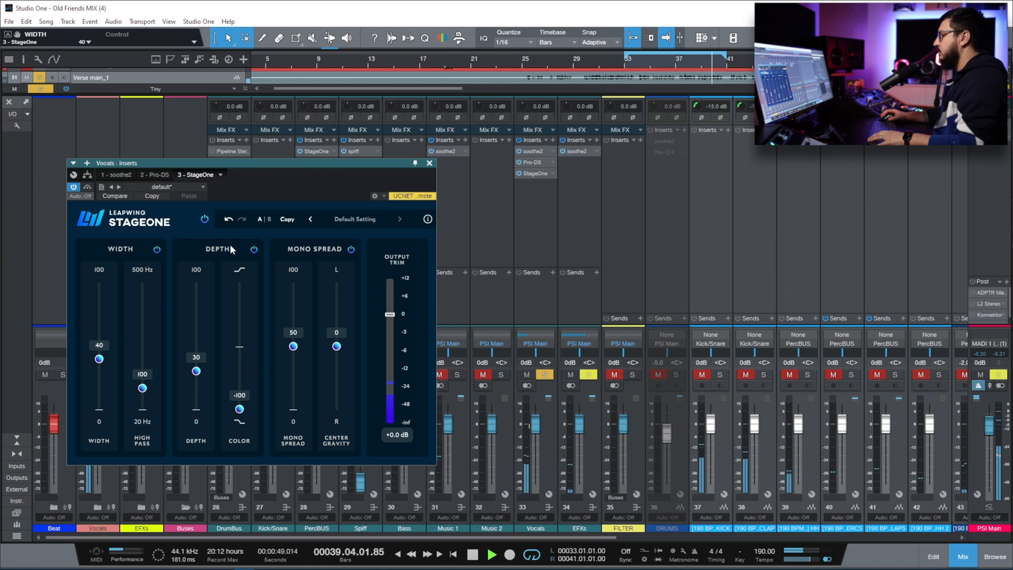
{"action": "left_click", "coordinate": [545, 374]}
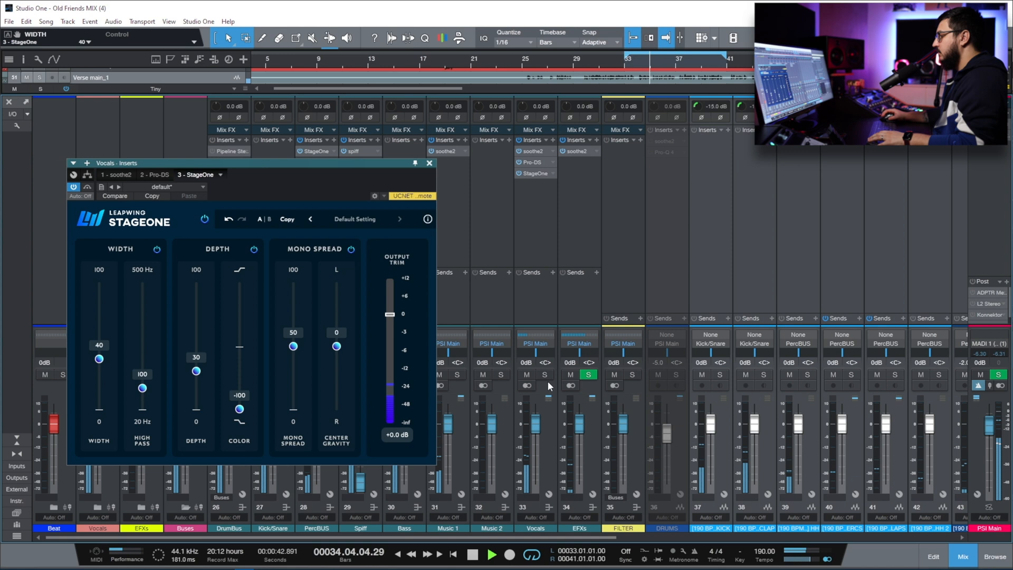
{"action": "left_click", "coordinate": [205, 219]}
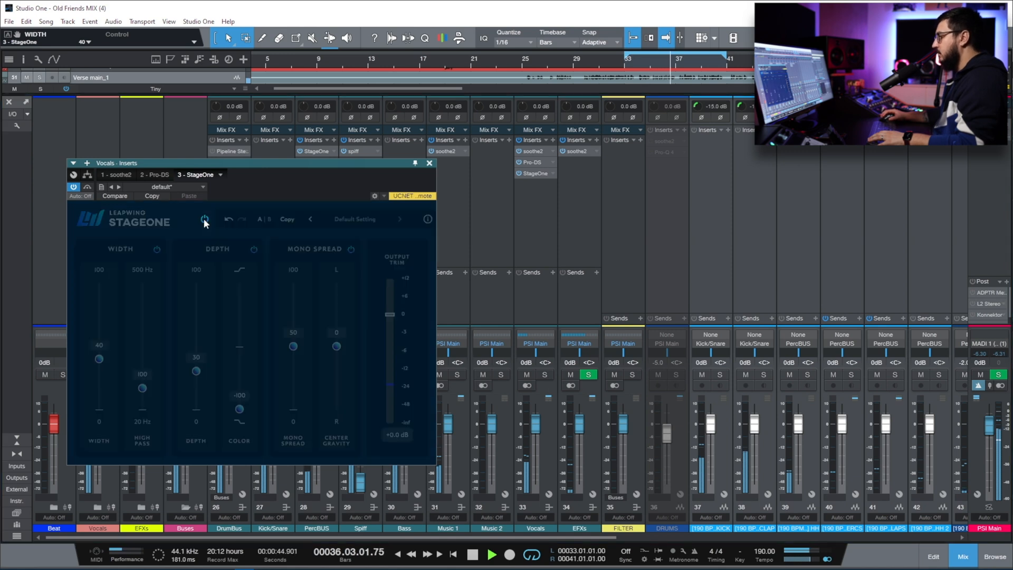
{"action": "left_click", "coordinate": [205, 218]}
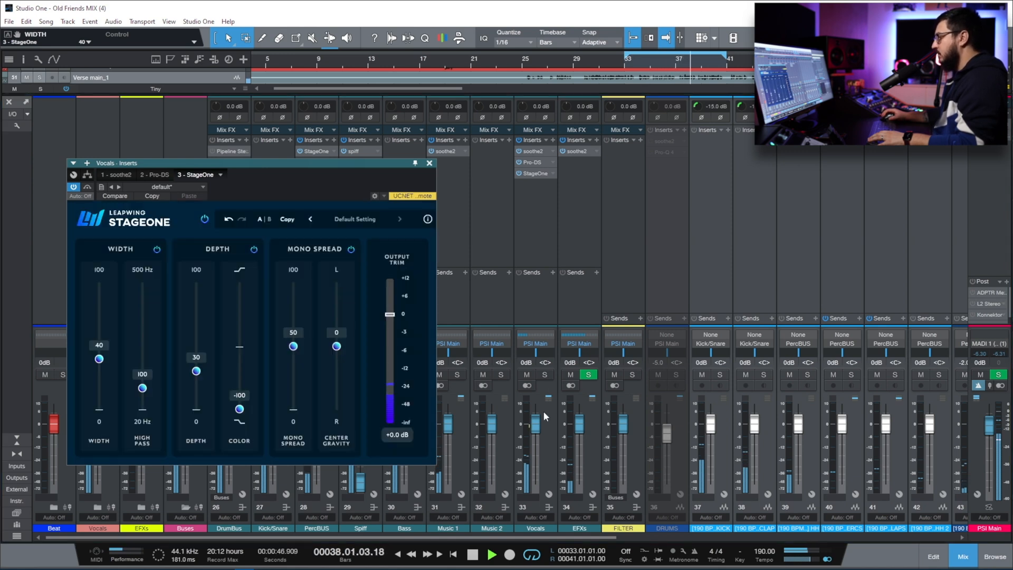
Solo the Vocals channel again and compare its StageOne processing against bypass.
{"action": "left_click", "coordinate": [545, 374]}
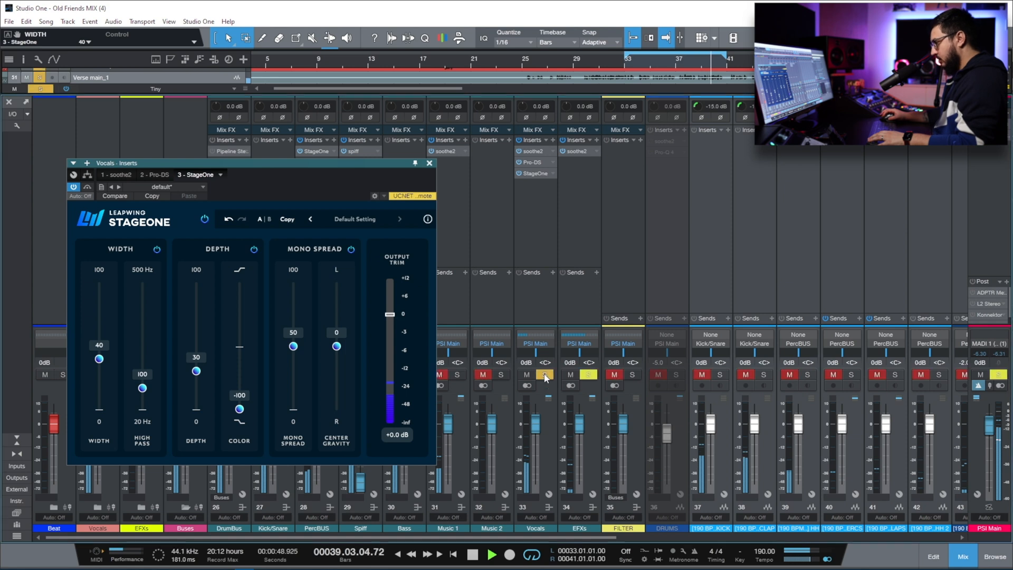
{"action": "left_click", "coordinate": [204, 219]}
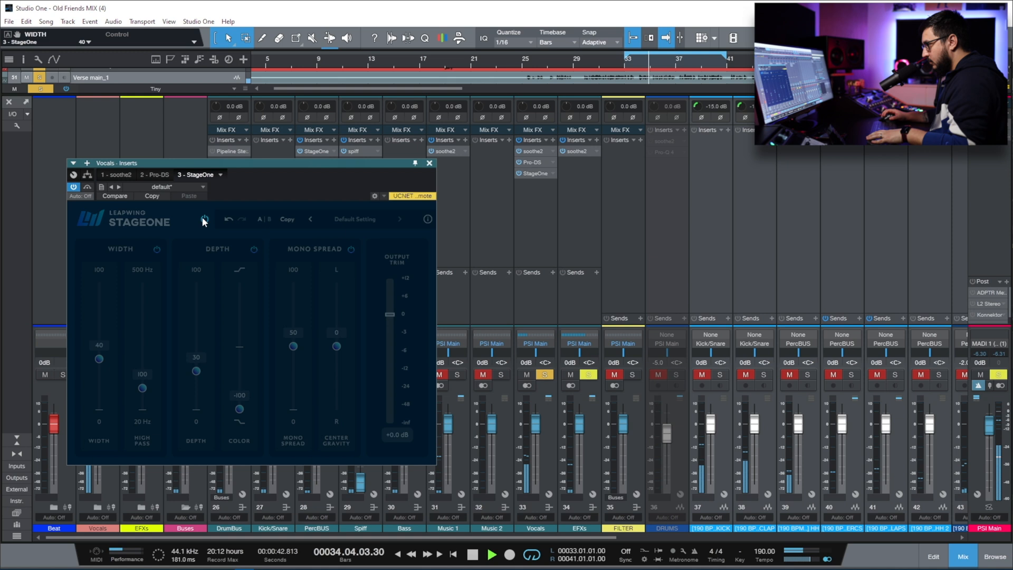
{"action": "left_click", "coordinate": [204, 219]}
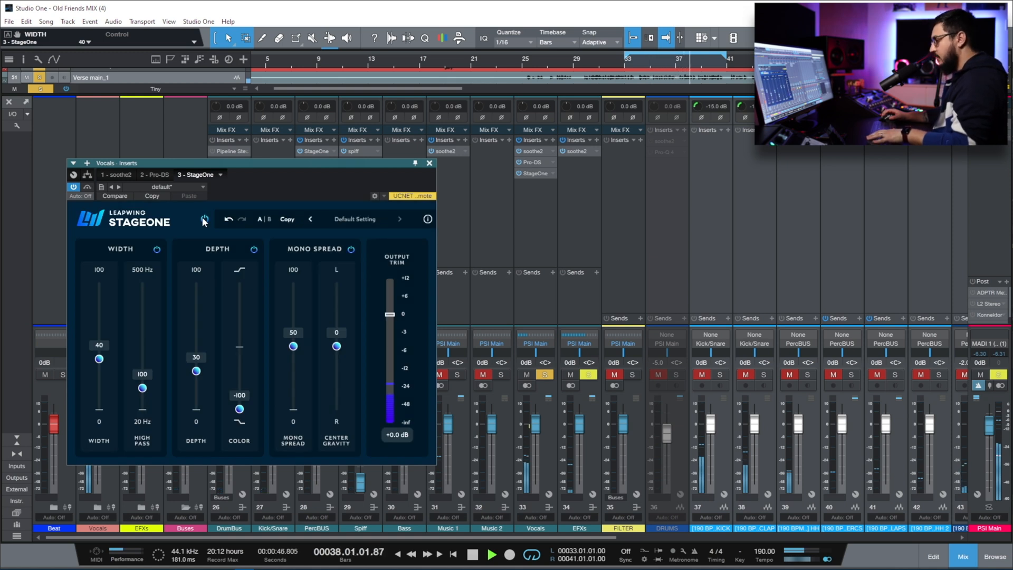
Turn off the Mono Spread and Width sections in the Vocals StageOne and set Depth to 20, trying about 79 first.
{"action": "left_click", "coordinate": [349, 251]}
{"action": "left_click", "coordinate": [157, 249]}
{"action": "left_click_drag", "start_coordinate": [198, 377], "coordinate": [202, 311]}
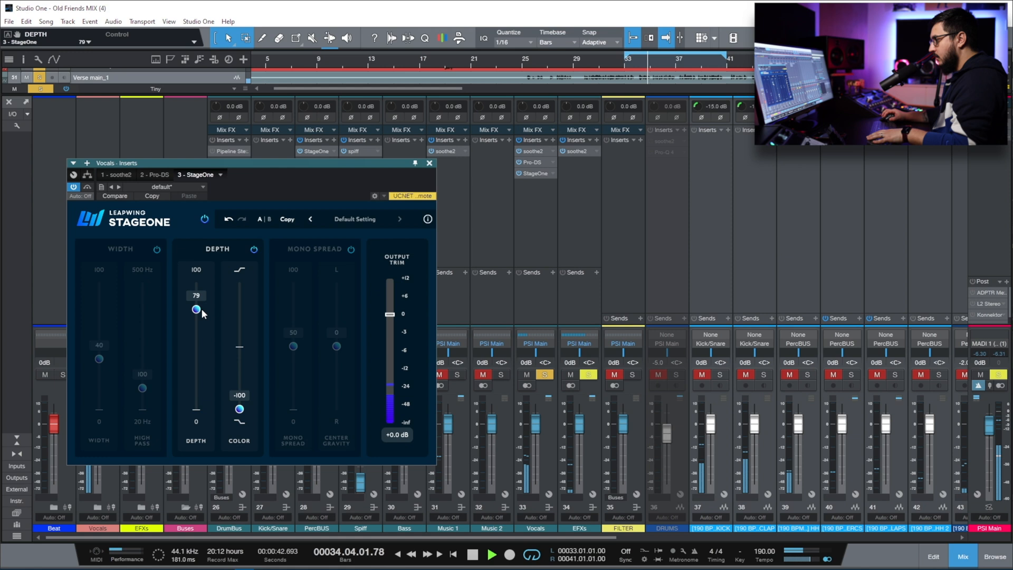
{"action": "left_click_drag", "start_coordinate": [196, 309], "coordinate": [197, 388]}
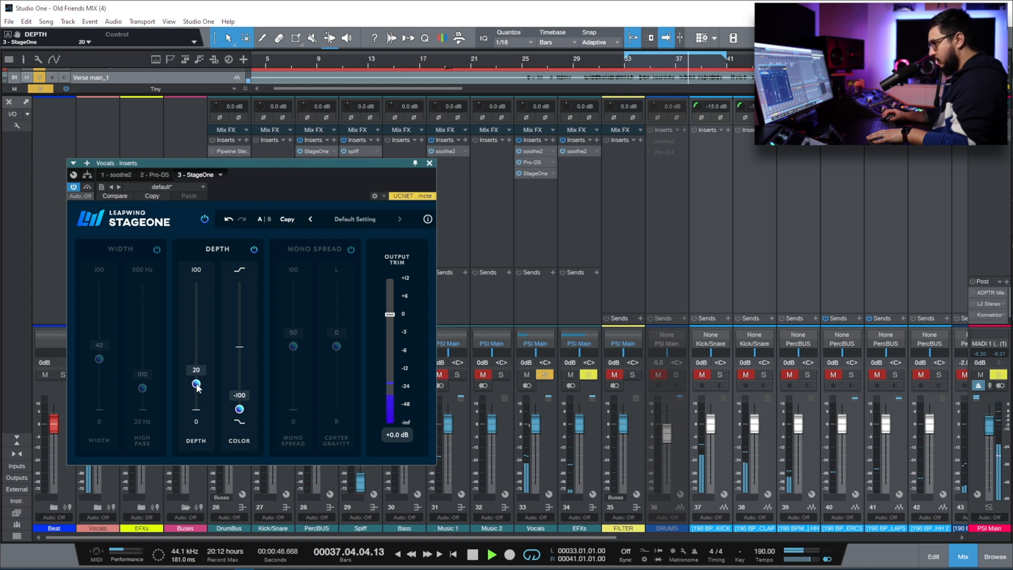
Turn Mono Spread back on at 30 in the Vocals StageOne and compare the plugin against bypass.
{"action": "left_click", "coordinate": [350, 249]}
{"action": "left_click_drag", "start_coordinate": [294, 348], "coordinate": [295, 376]}
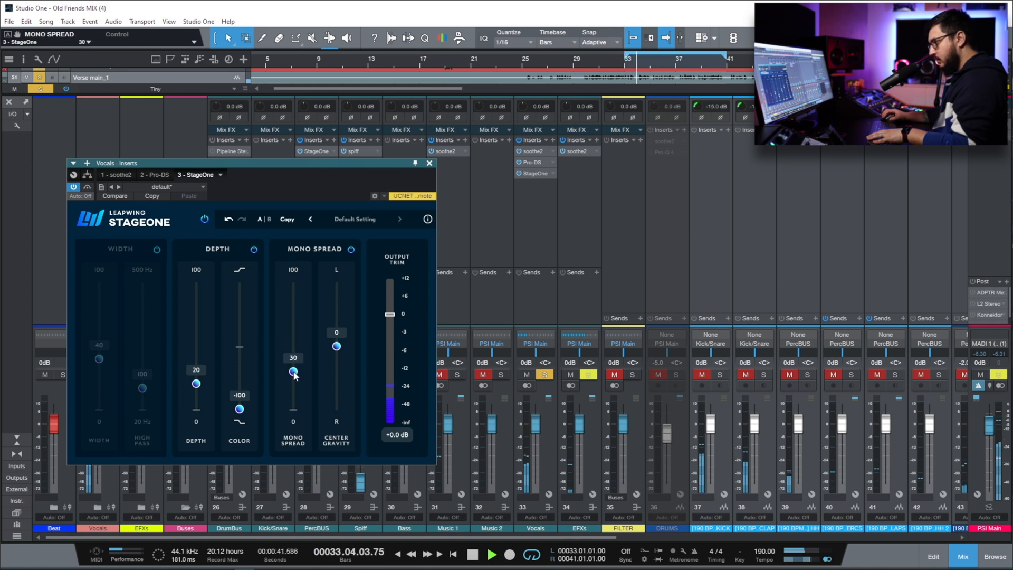
{"action": "left_click", "coordinate": [202, 220]}
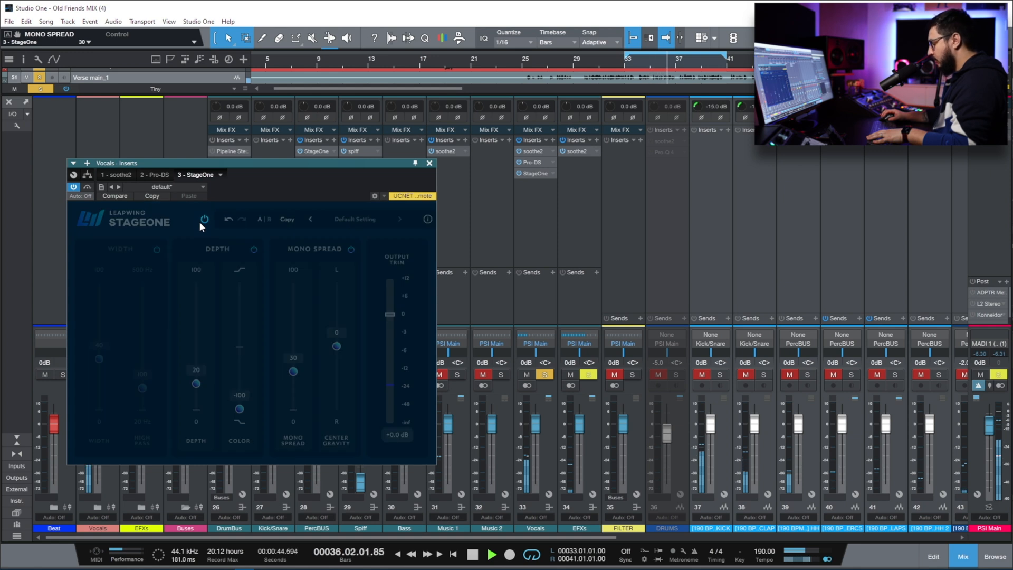
{"action": "left_click", "coordinate": [203, 222]}
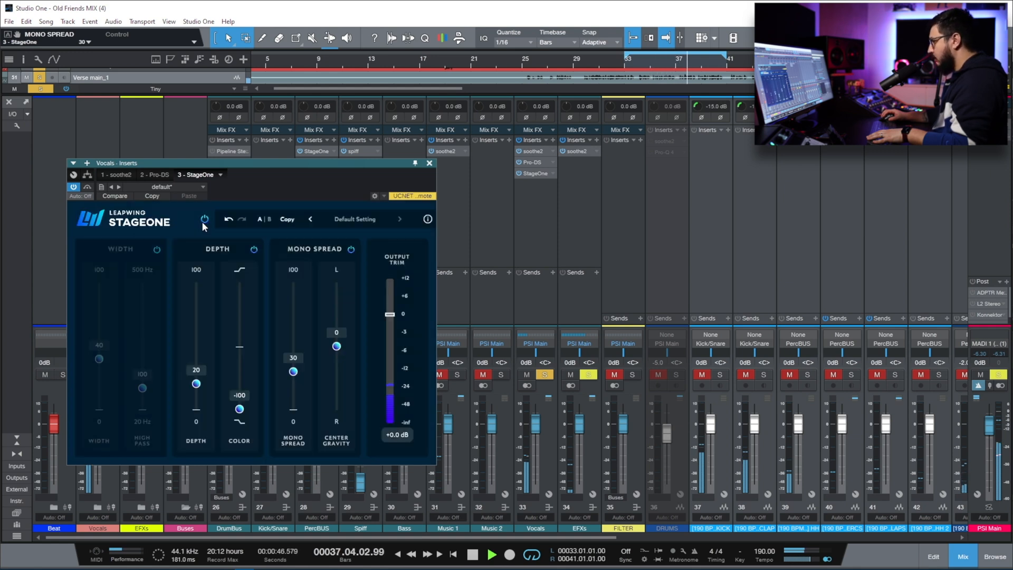